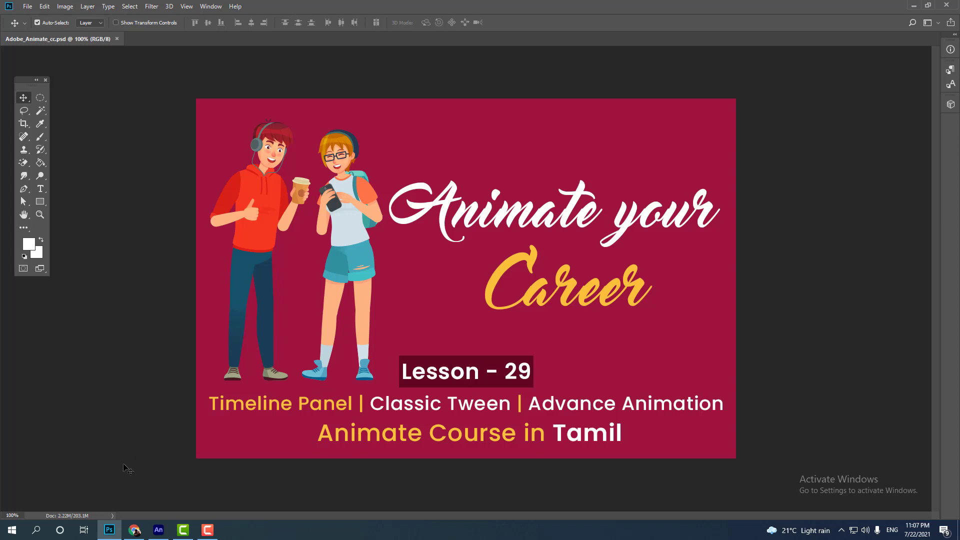
Switch to Adobe Animate and create a new 1280 x 720 HD document at 30 fps for ActionScript 3.0.
left_click(157, 532)
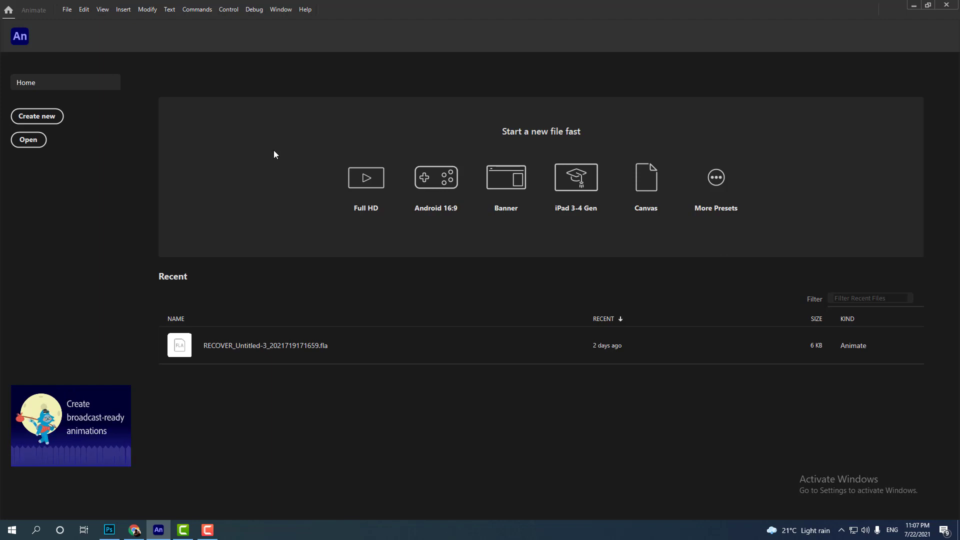
left_click(67, 9)
left_click(78, 20)
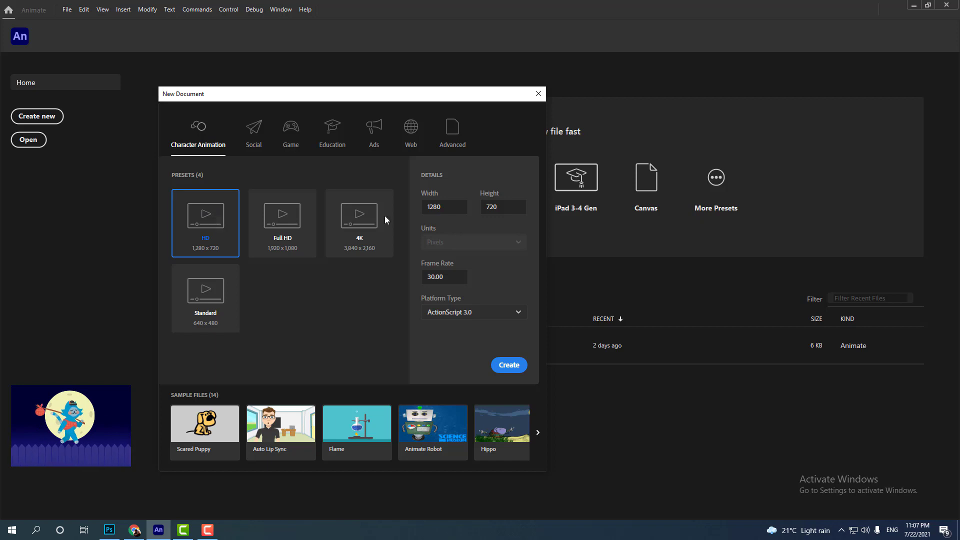
left_click(460, 206)
left_click(509, 210)
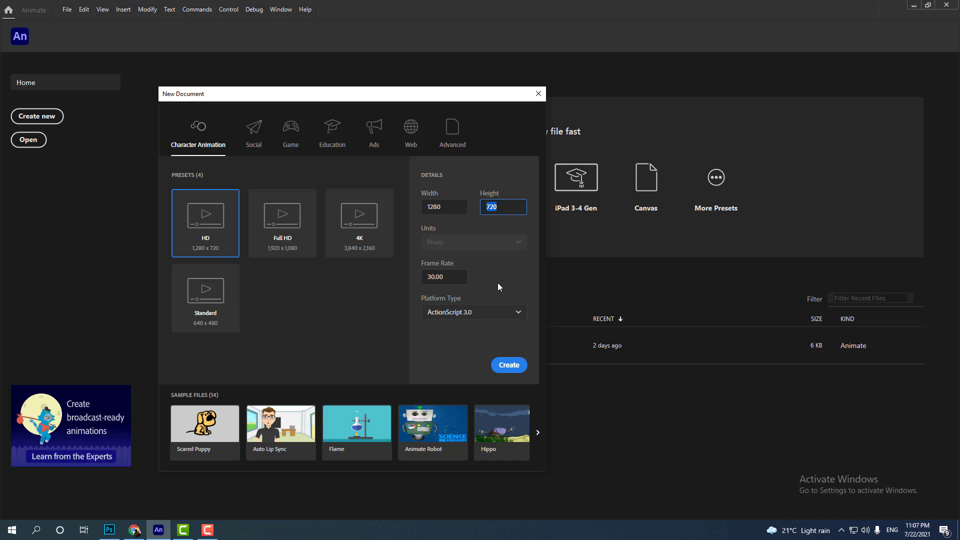
left_click(509, 365)
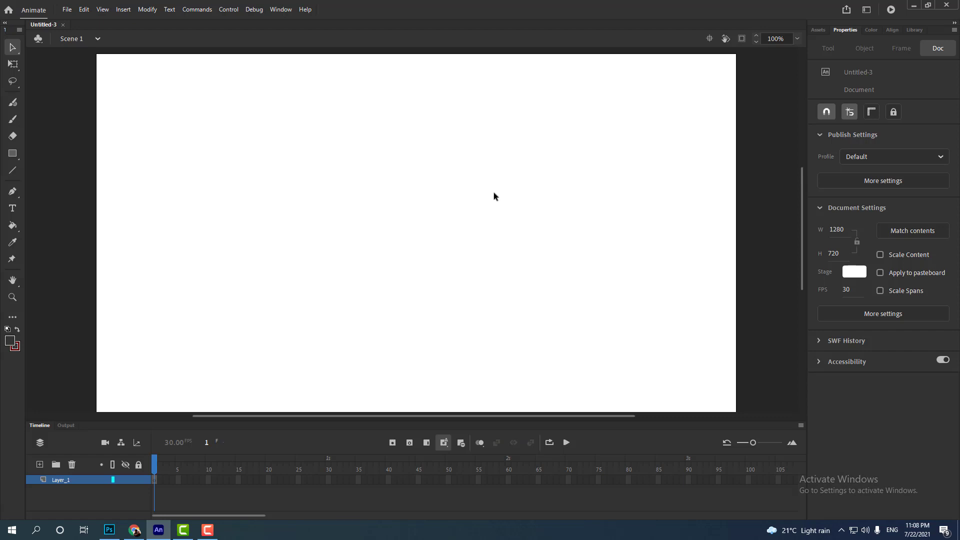
Draw a dark rectangle about 203 x 61 px in the lower-right part of the stage and delete its outline.
key("ctrl+equal")
key("ctrl+minus")
key("ctrl+minus")
key("ctrl+equal")
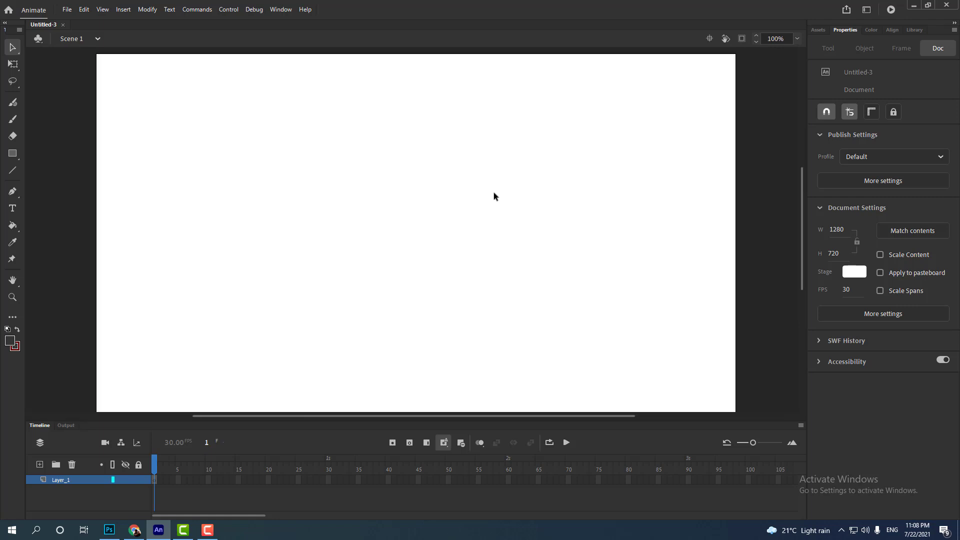
scroll(494, 194, "down", 1)
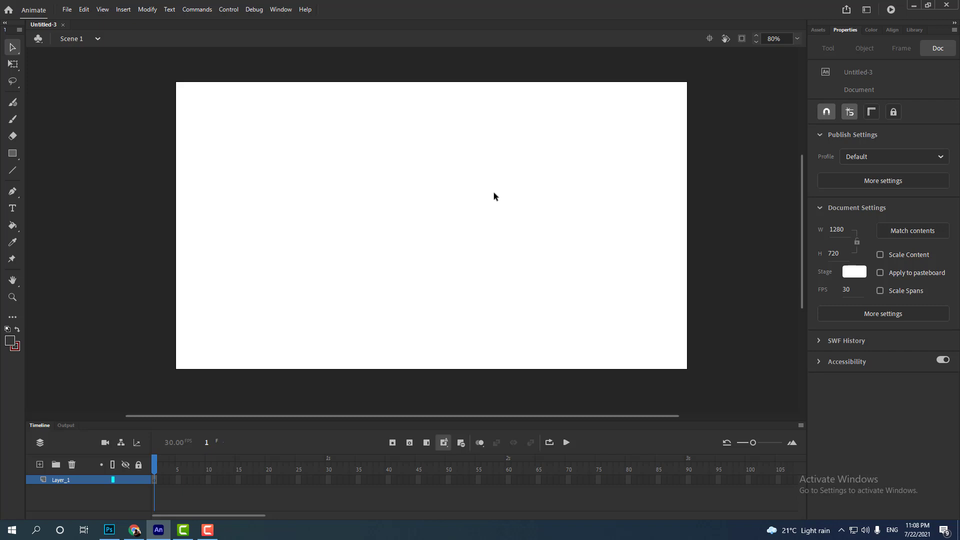
left_click(156, 480)
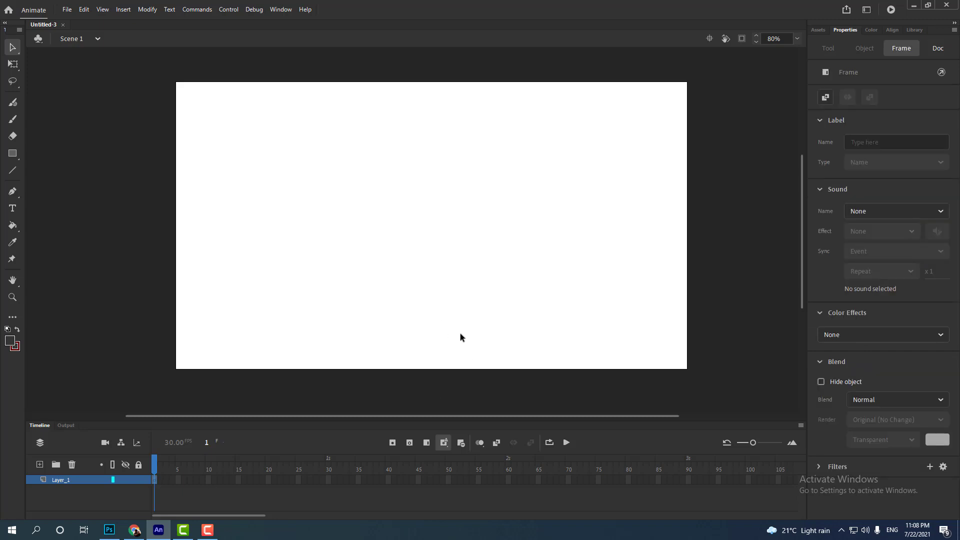
key("r")
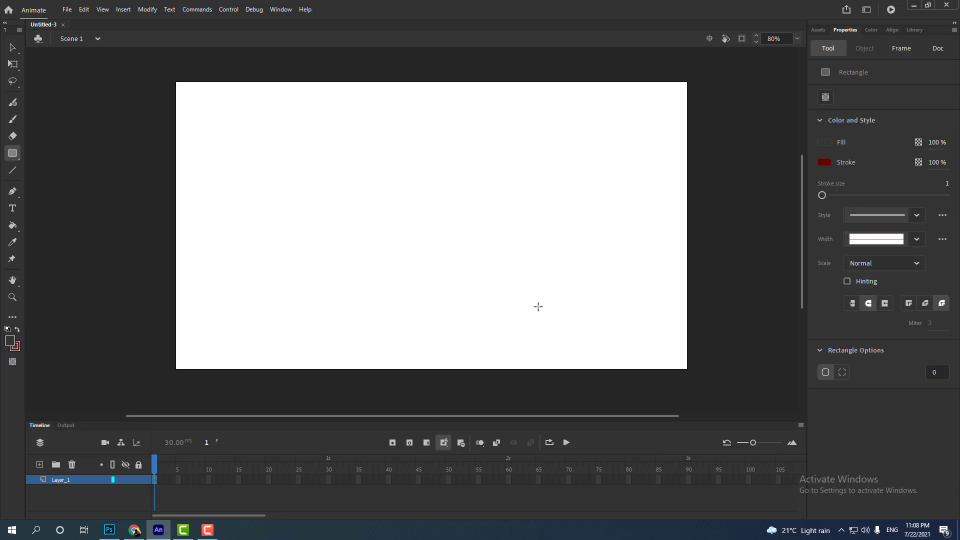
left_click_drag(538, 305, 619, 330)
key("v")
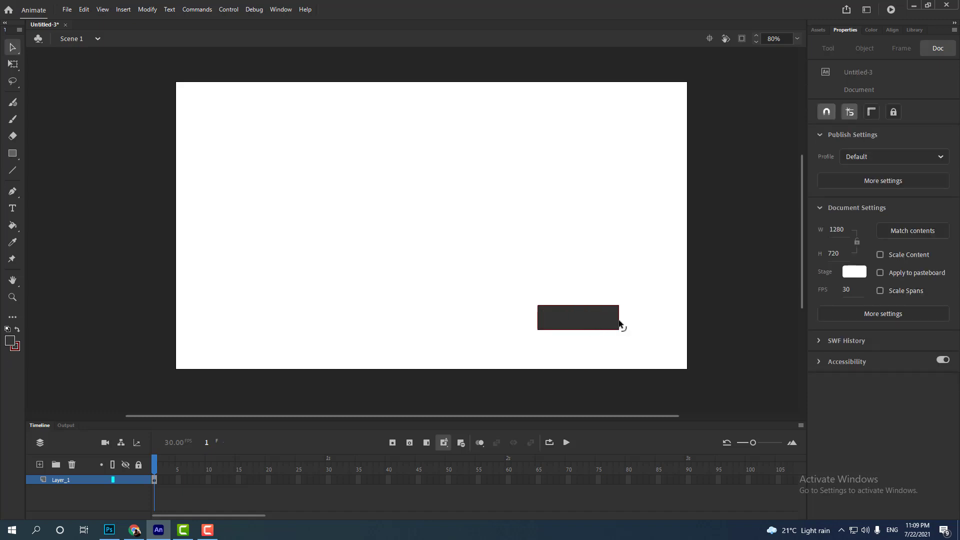
double_click(620, 326)
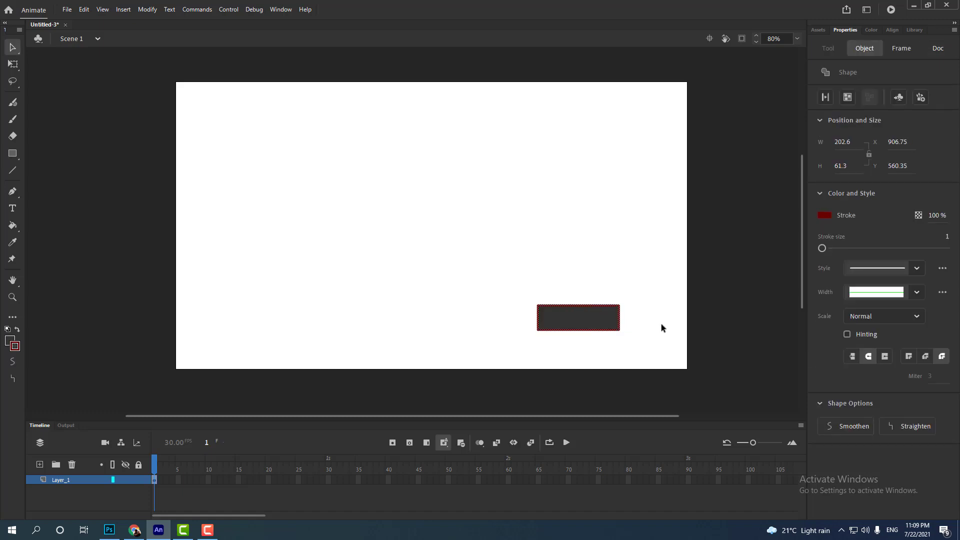
key("Delete")
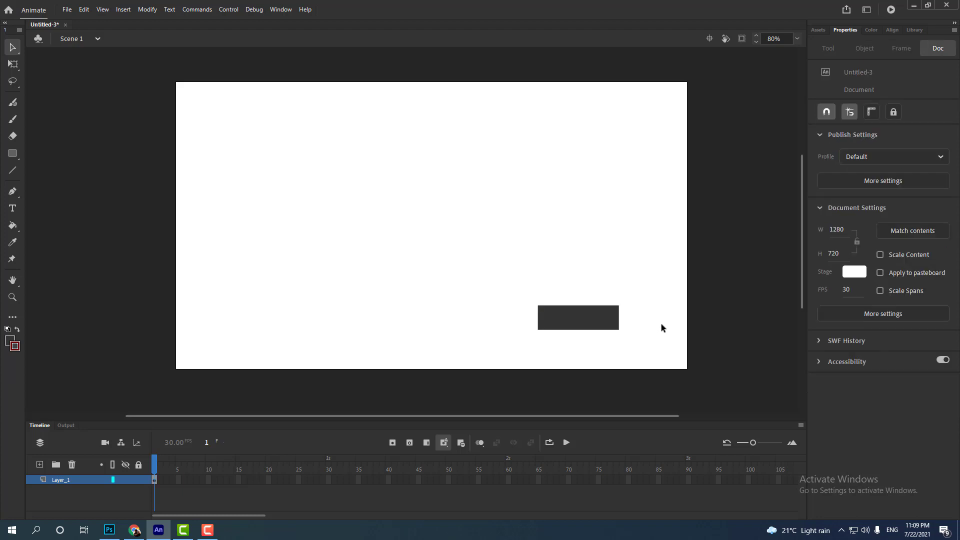
Duplicate the rectangle directly below and reshape the copy to about 85 x 84 px as the stem of a T.
left_click(585, 317)
left_click_drag(594, 323, 592, 347)
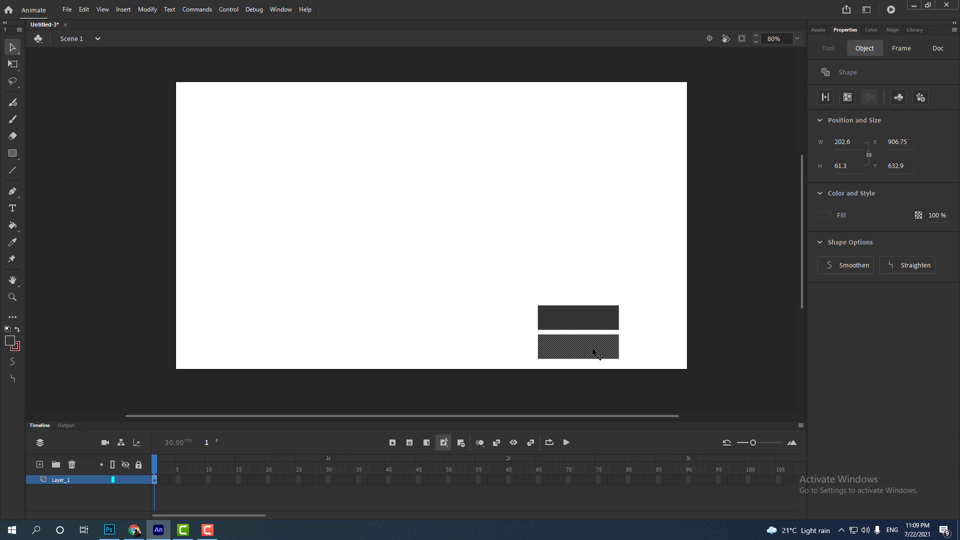
key("q")
left_click_drag(620, 347, 579, 329)
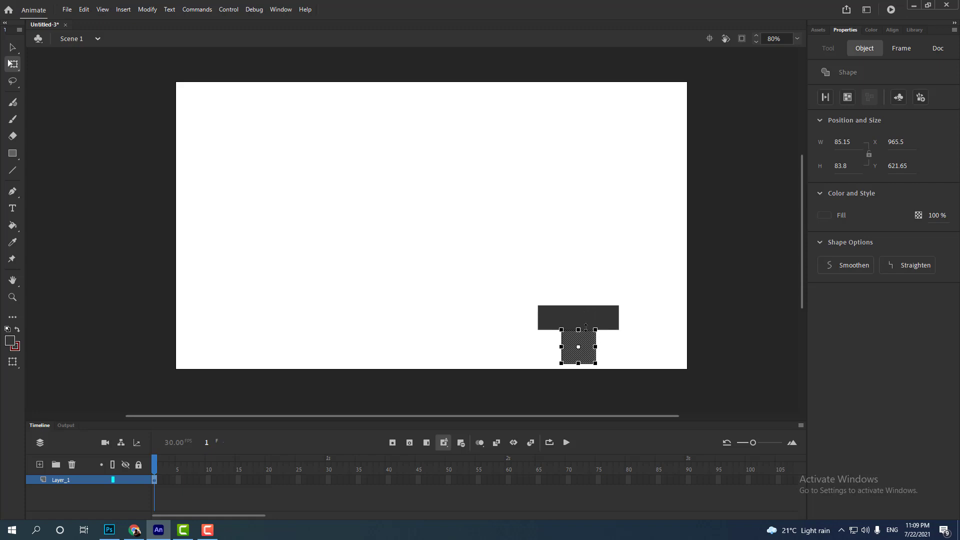
key("v")
left_click(635, 347)
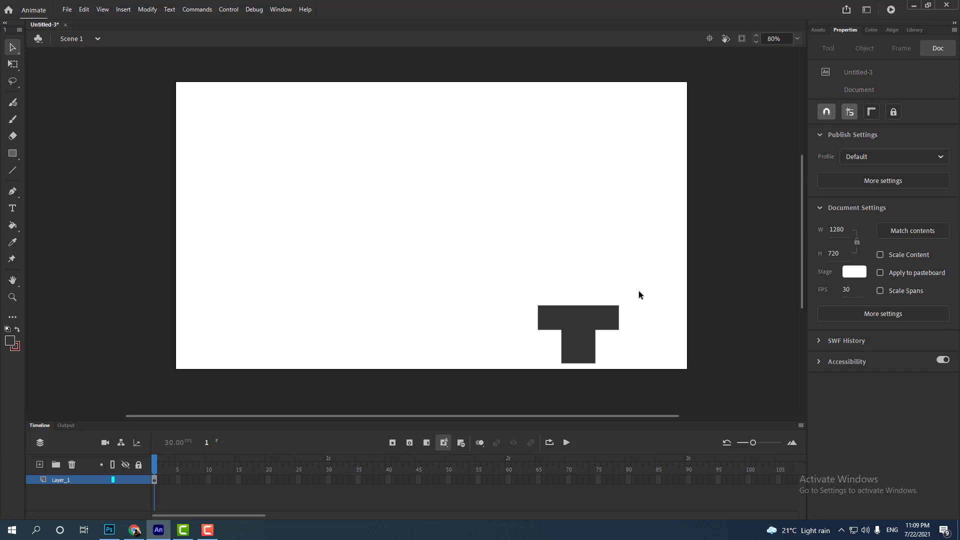
Move the whole T shape to the stage's lower-right corner so its stem extends slightly past the bottom edge.
left_click_drag(639, 283, 529, 387)
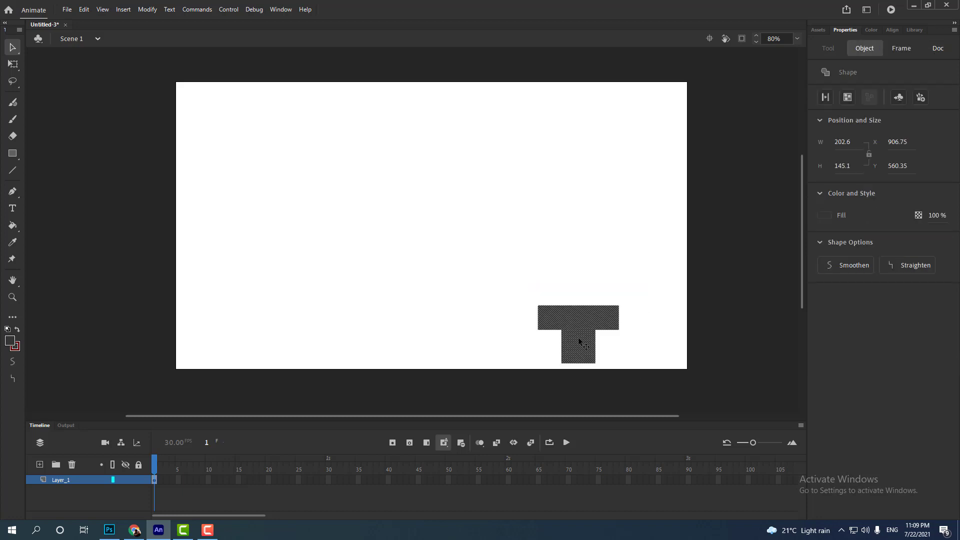
left_click_drag(579, 339, 623, 344)
left_click(651, 351)
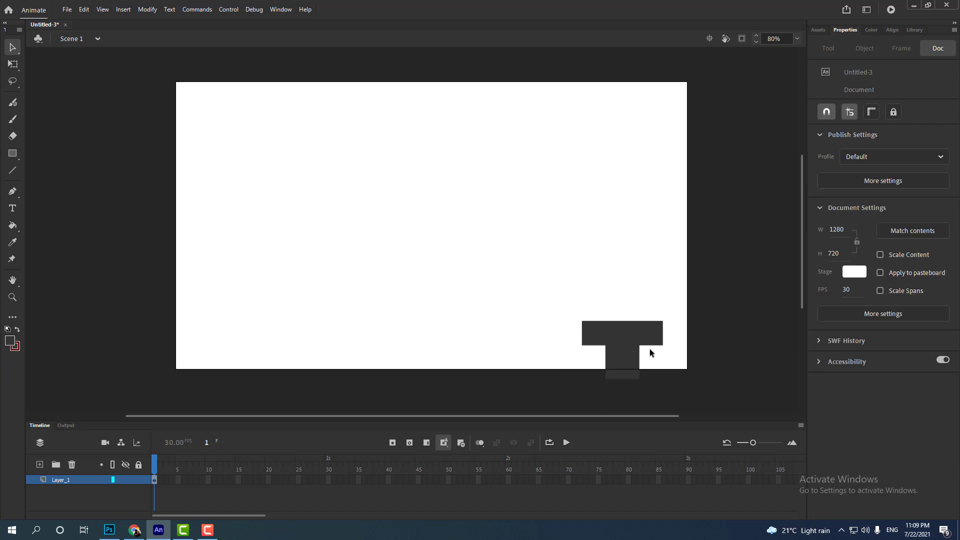
Rename the T shape's layer to base and add a new layer named ball above it.
double_click(63, 485)
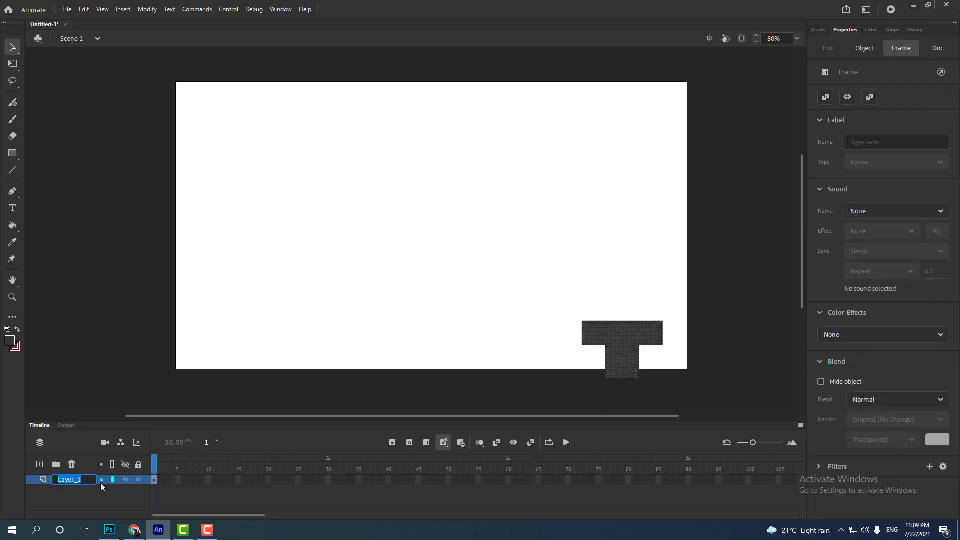
type("base")
left_click(58, 500)
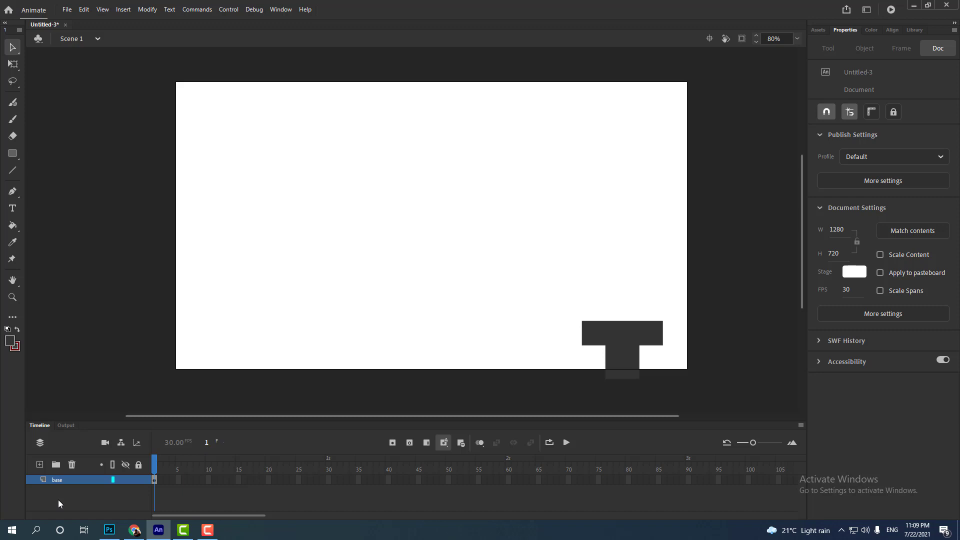
left_click(43, 465)
double_click(59, 480)
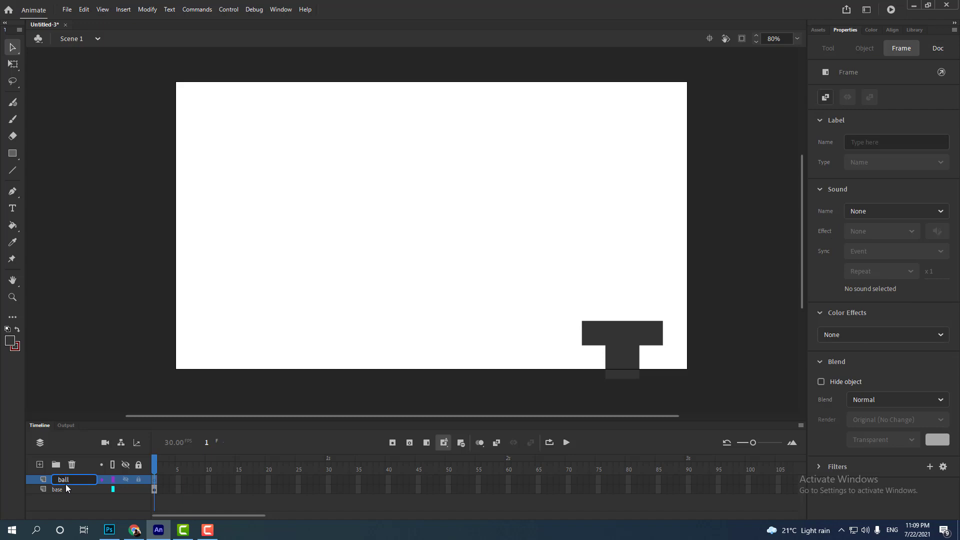
left_click(82, 503)
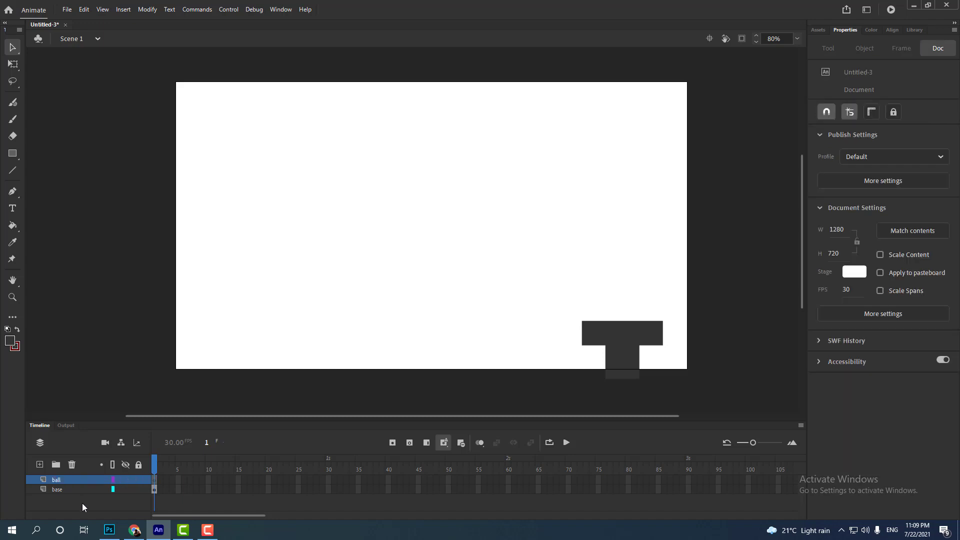
Draw a circle about 79 px in diameter near the stage's upper-left corner on the ball layer.
left_click(155, 483)
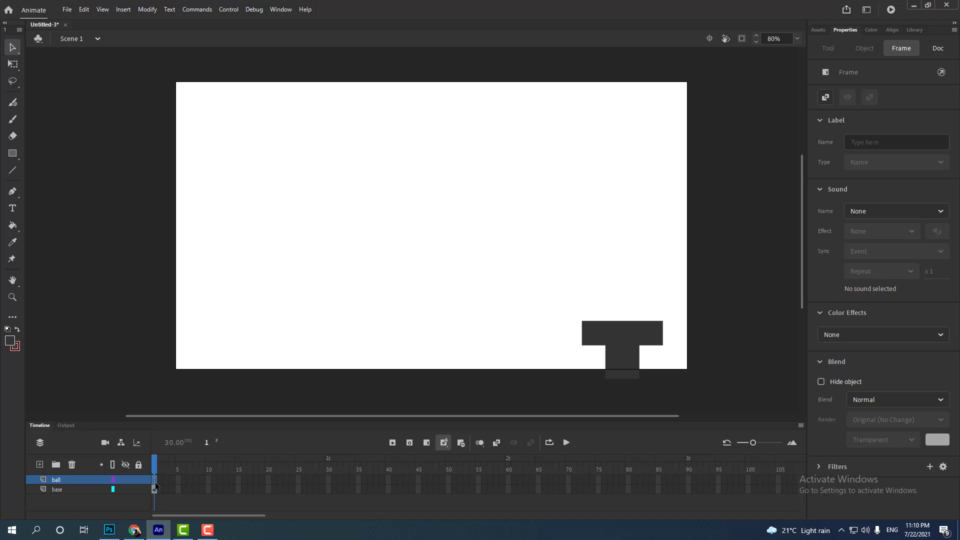
key("o")
left_click_drag(200, 119, 232, 151)
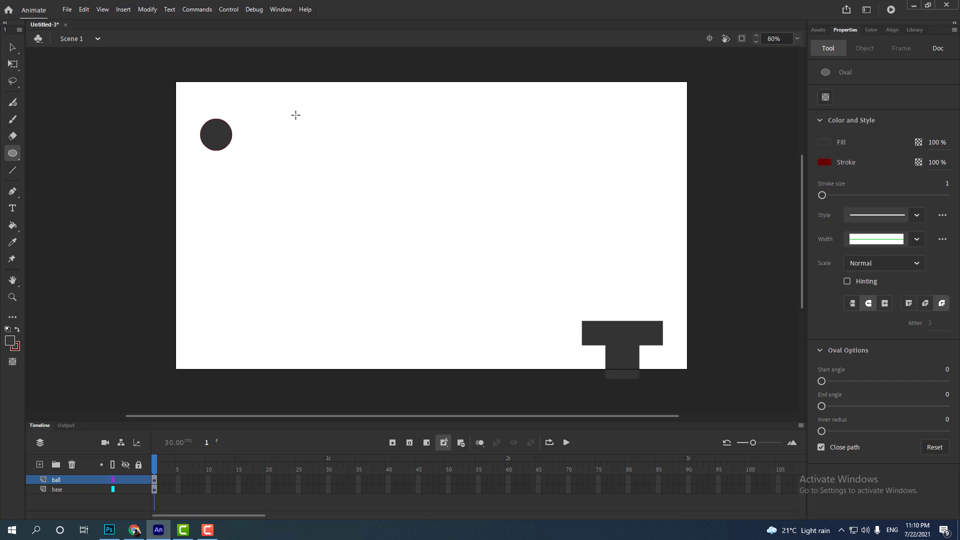
key("v")
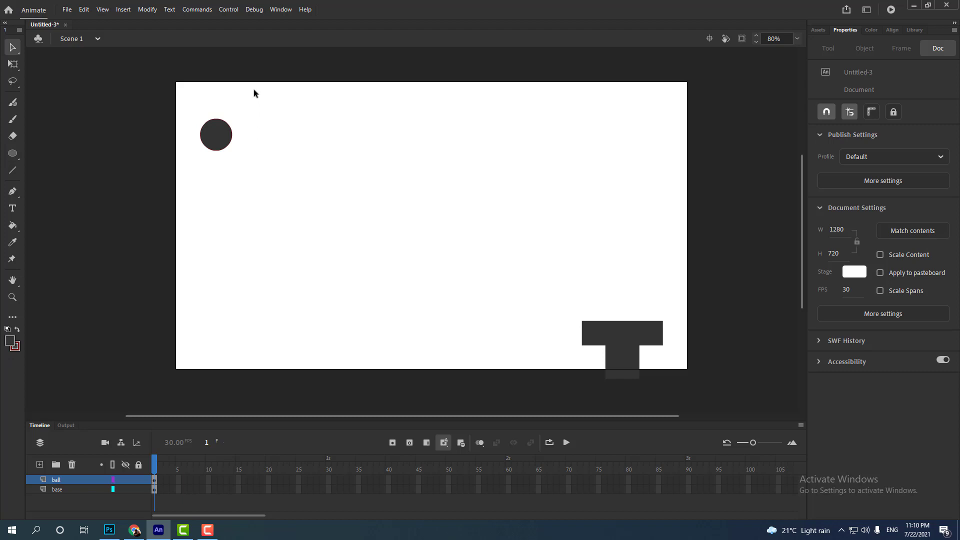
Set the circle's fill to crimson #CC0033 and remove its stroke.
left_click_drag(250, 97, 178, 170)
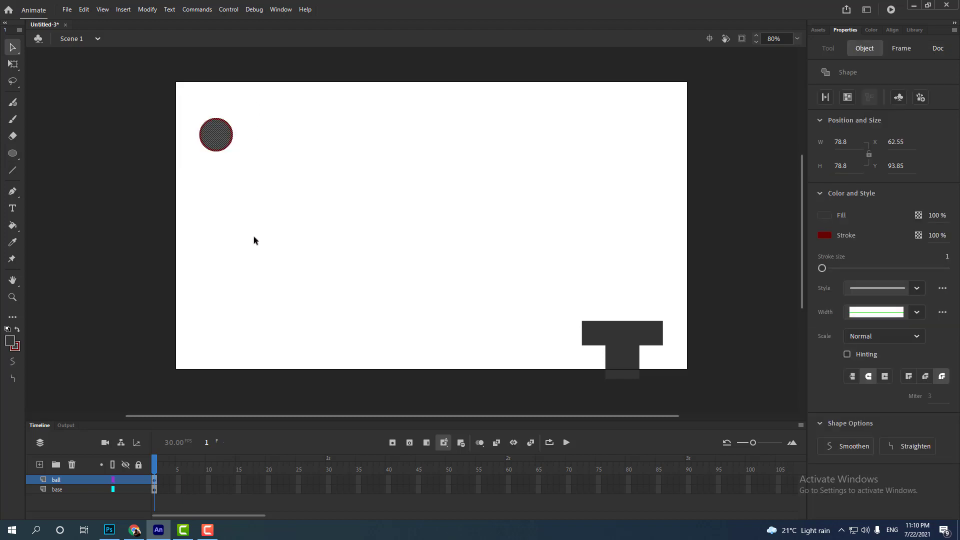
left_click(825, 217)
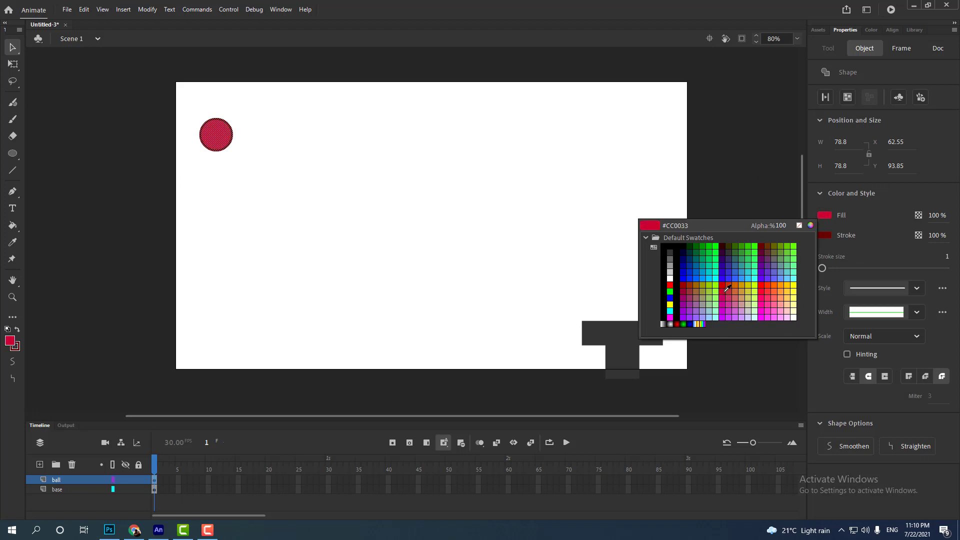
left_click(724, 291)
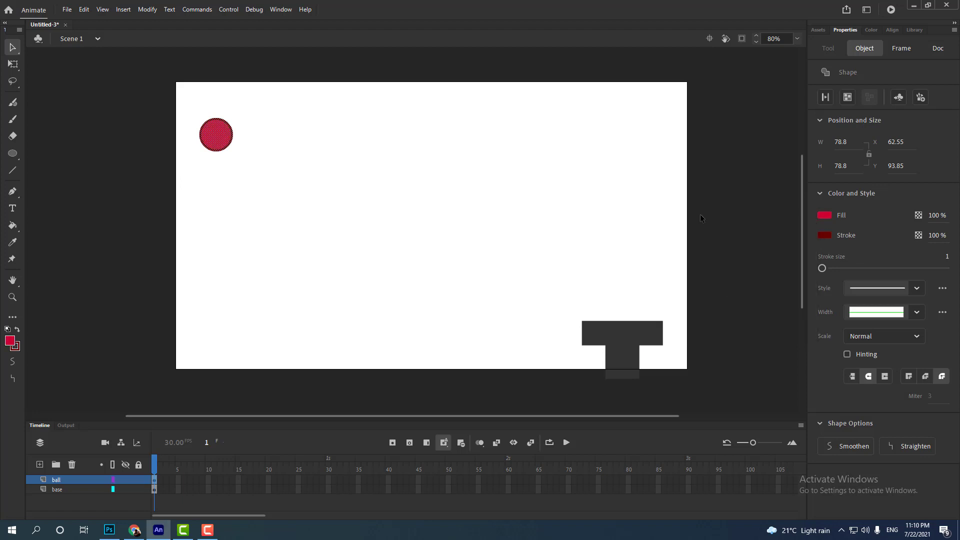
left_click(825, 235)
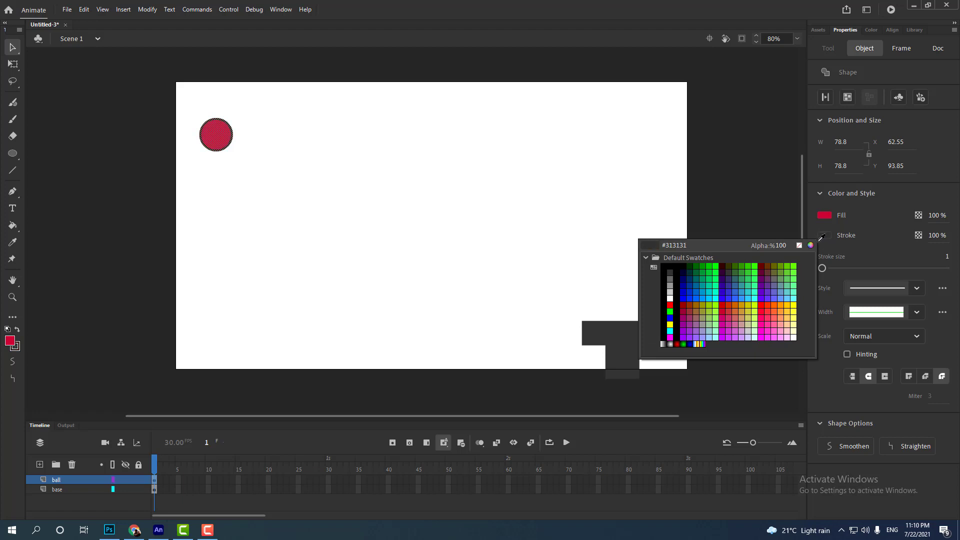
left_click(799, 245)
left_click(293, 198)
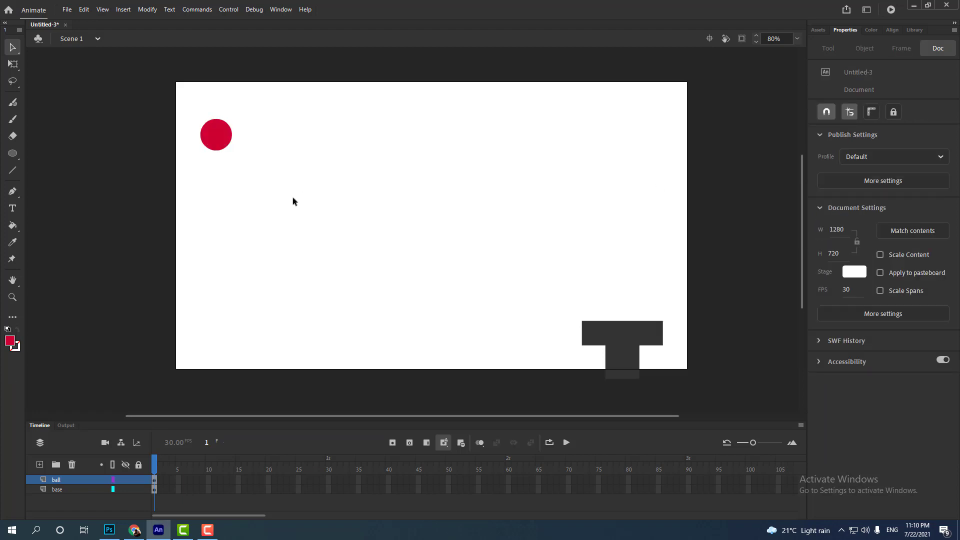
left_click_drag(262, 104, 185, 178)
left_click(352, 212)
Create a classic tween on the base layer's first frame, converting the T shape to a symbol.
left_click(65, 489)
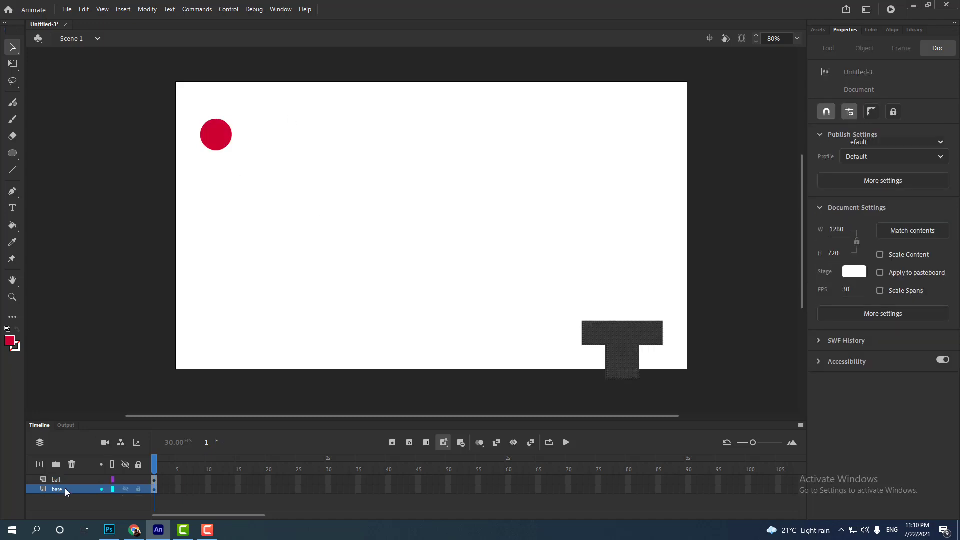
right_click(154, 489)
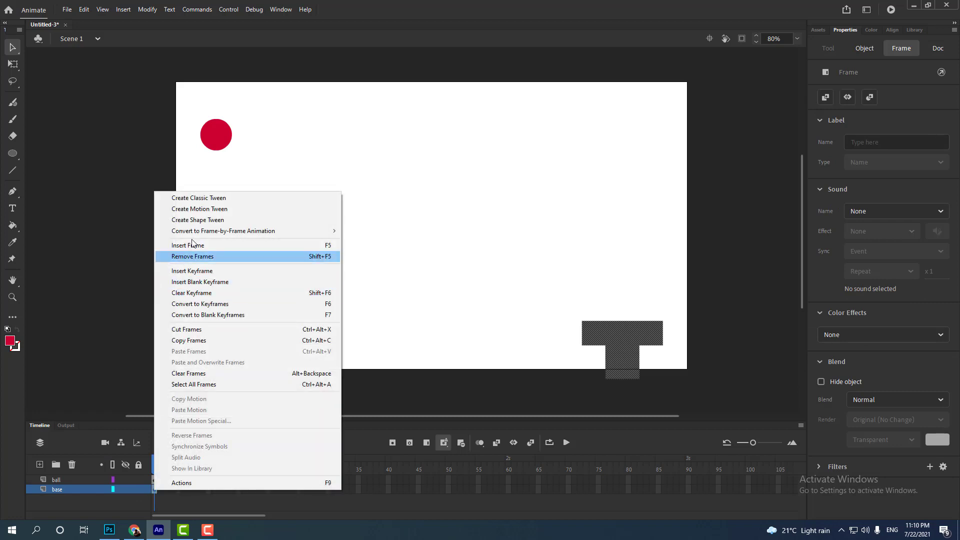
left_click(200, 209)
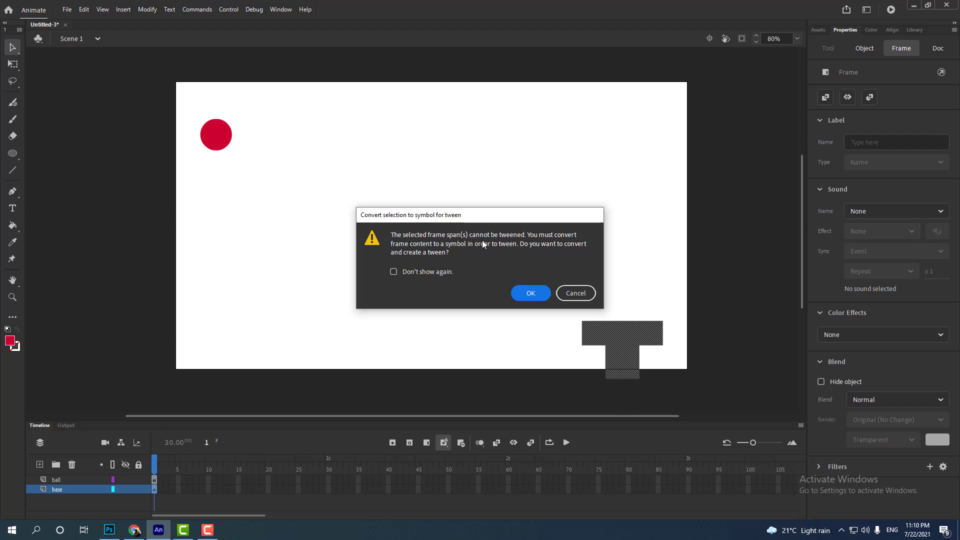
left_click(530, 294)
left_click(624, 328)
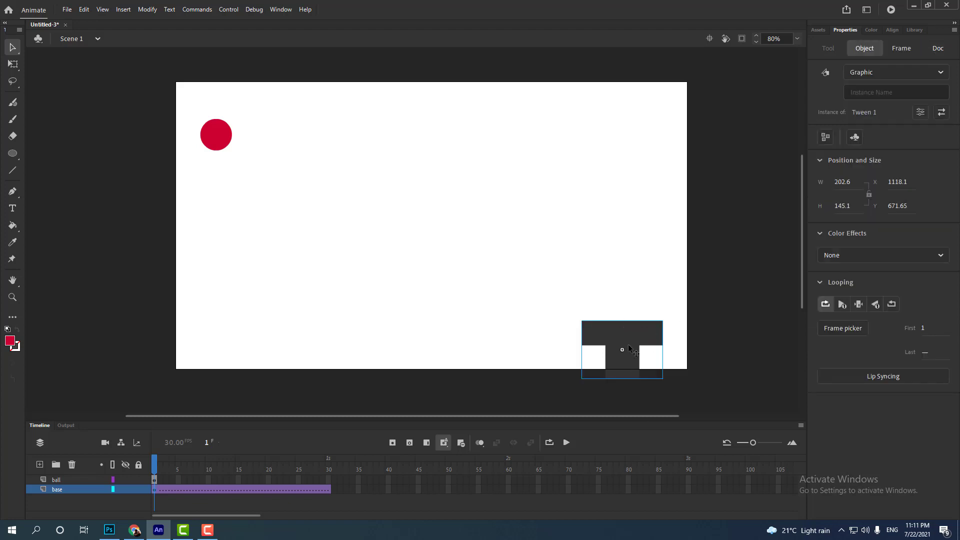
Create a classic tween on the ball layer's first frame, converting the circle to a symbol.
left_click(216, 142)
right_click(154, 478)
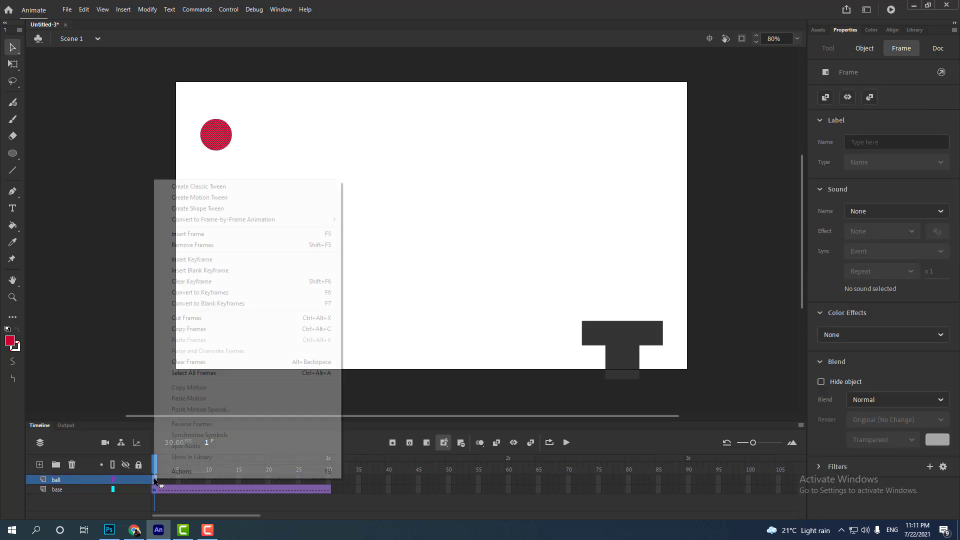
left_click(210, 191)
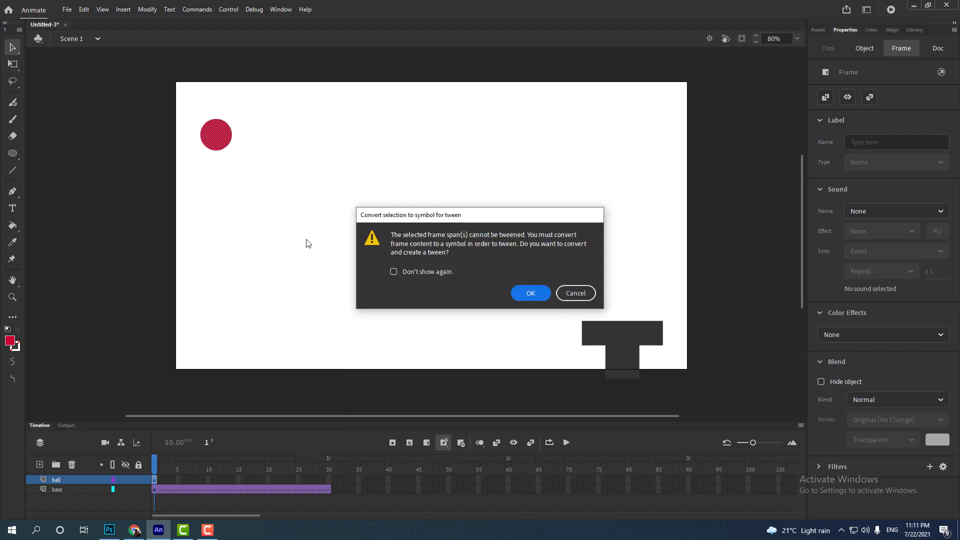
left_click(539, 294)
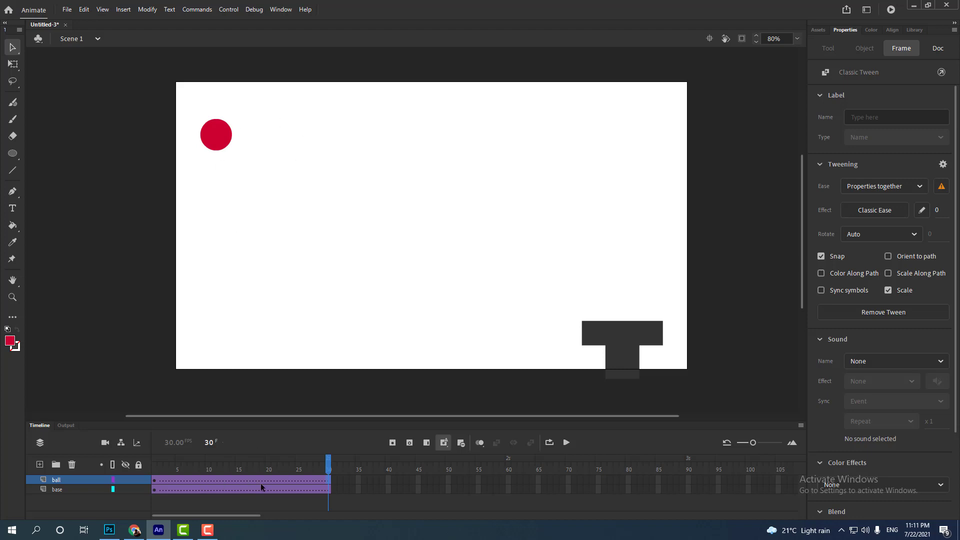
Insert a keyframe at frame 5 on the base layer and move the T shape left to about X 758.
key("comma")
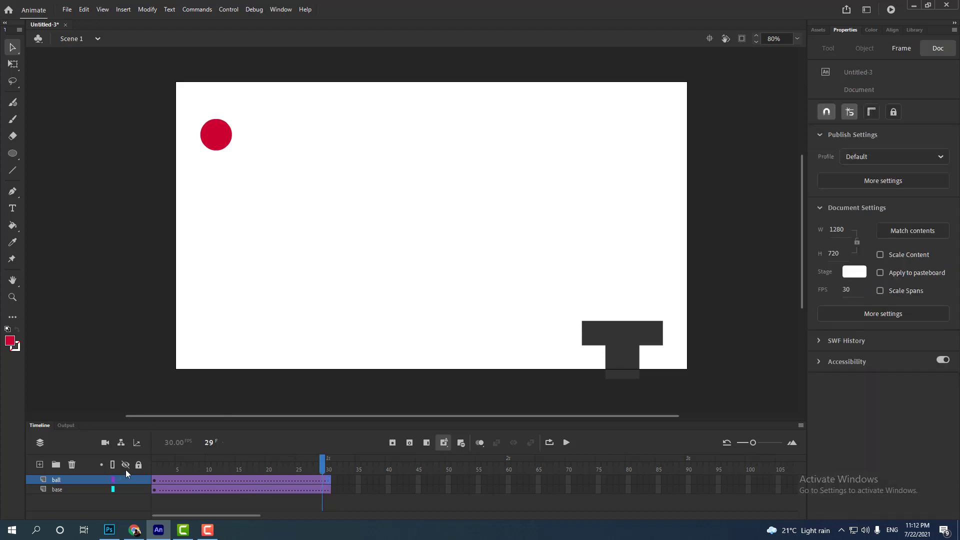
left_click(70, 490)
left_click(177, 490)
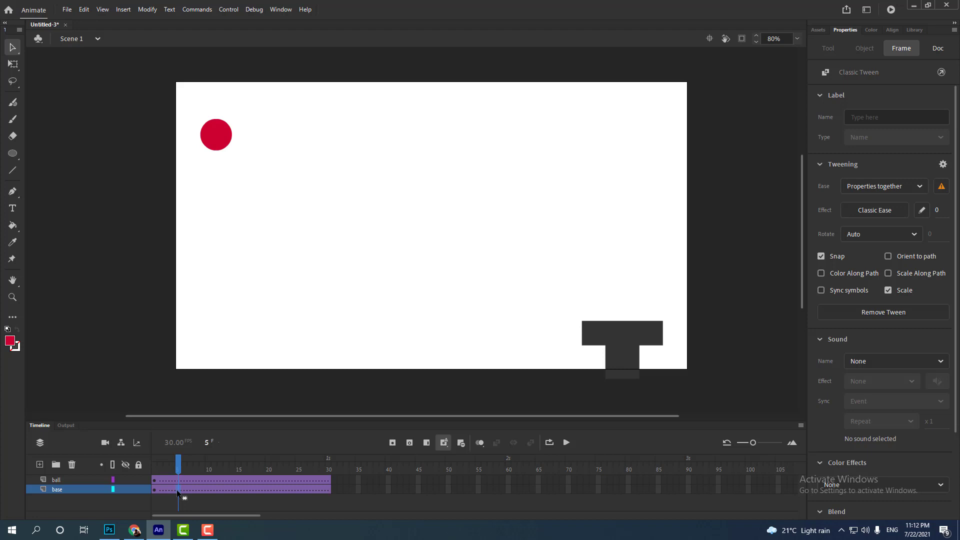
key("F6")
left_click_drag(618, 334, 487, 337)
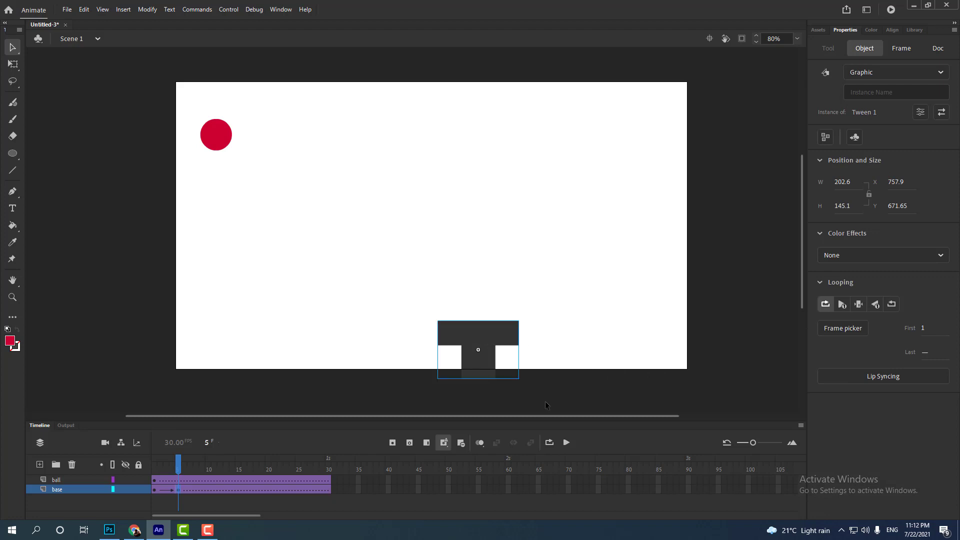
Insert a keyframe at frame 10 on the base layer and move the T shape right to about X 1169.
left_click(209, 490)
key("F6")
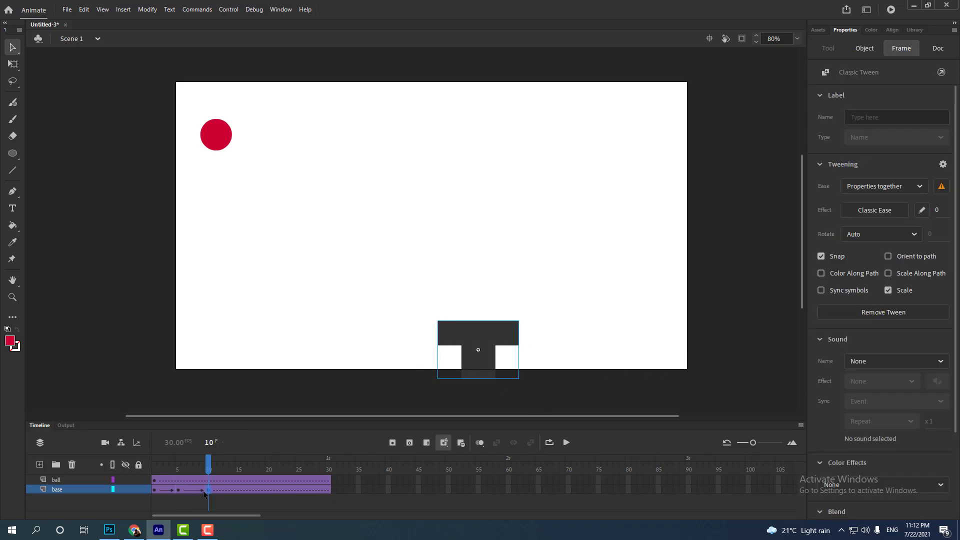
left_click_drag(495, 343, 660, 343)
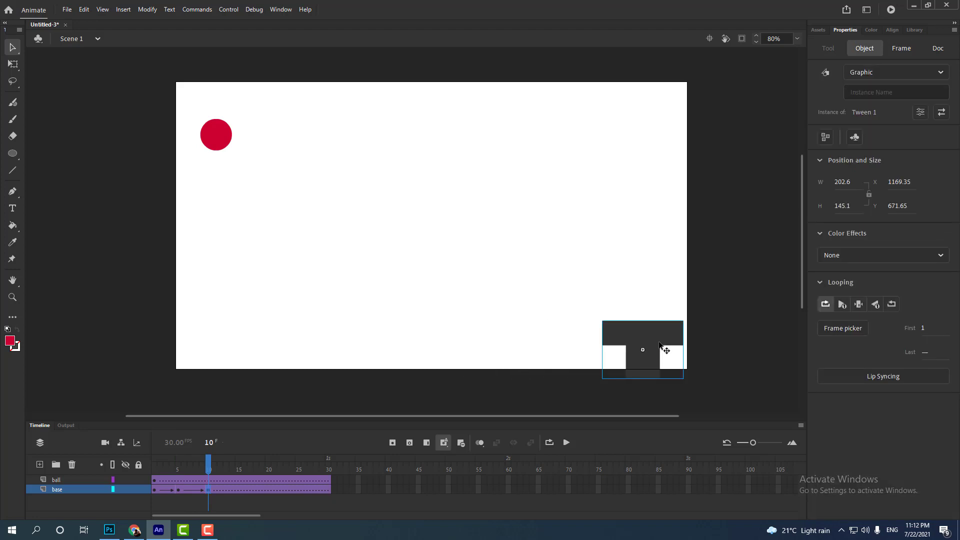
Insert a keyframe at frame 15 on the base layer and move the T shape left to about X 555.
left_click(238, 491)
left_click(238, 491)
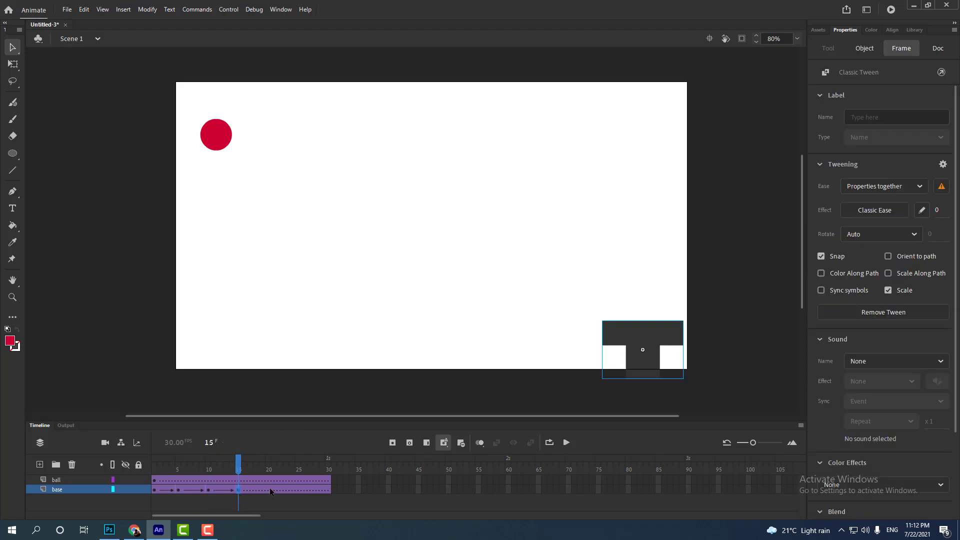
left_click_drag(633, 335, 382, 339)
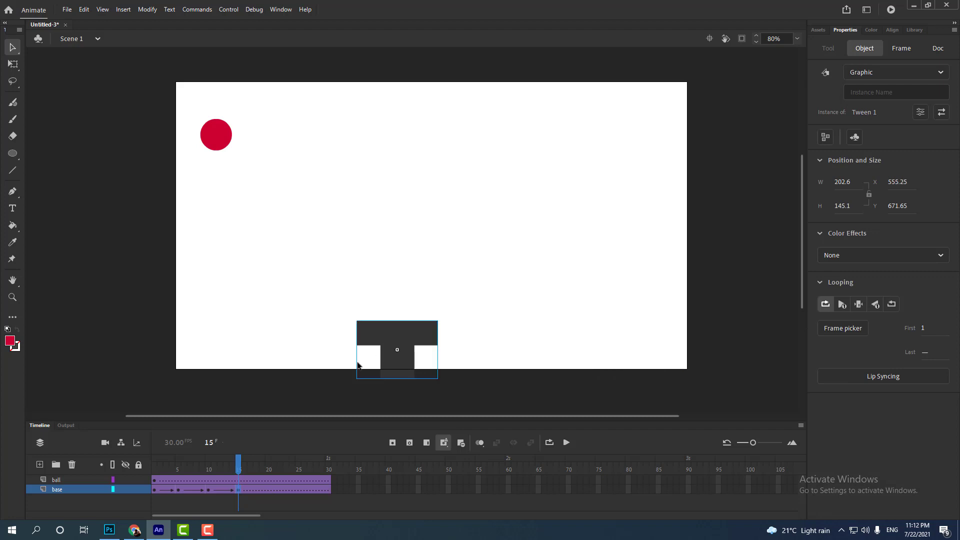
Move the T shape right to about X 838 at frame 20 on the base layer, creating a keyframe there.
left_click(269, 493)
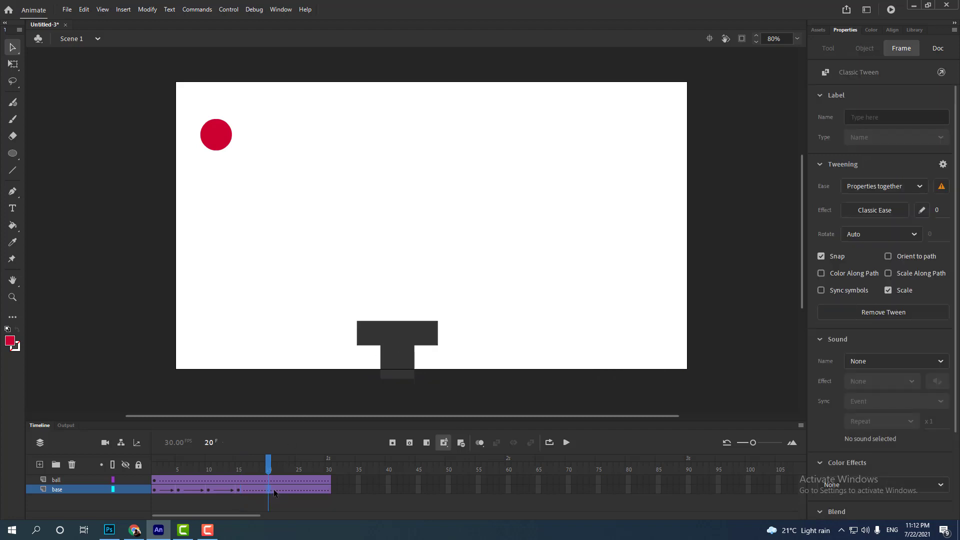
left_click(431, 342)
left_click_drag(424, 345, 537, 345)
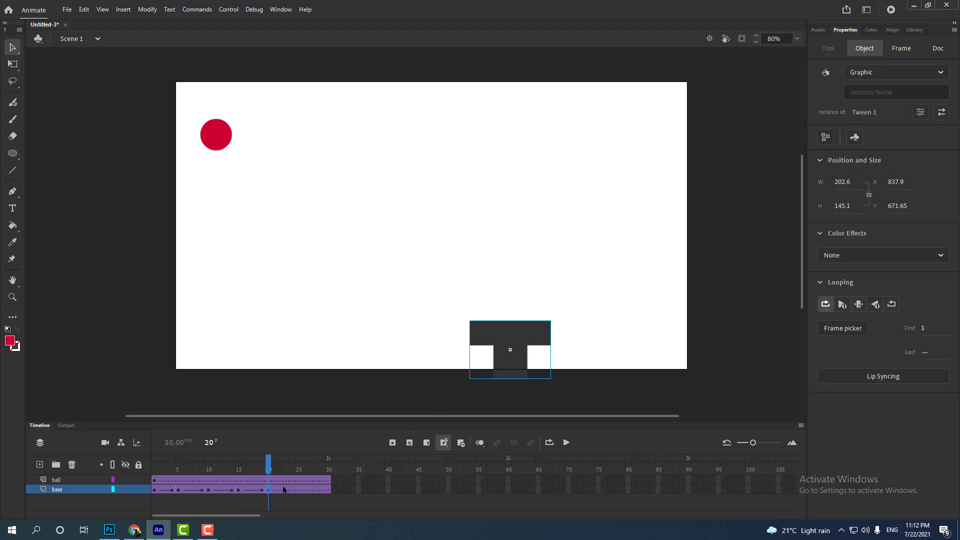
Insert a keyframe at frame 25 on the base layer and move the T shape left to about X 269.
left_click(302, 491)
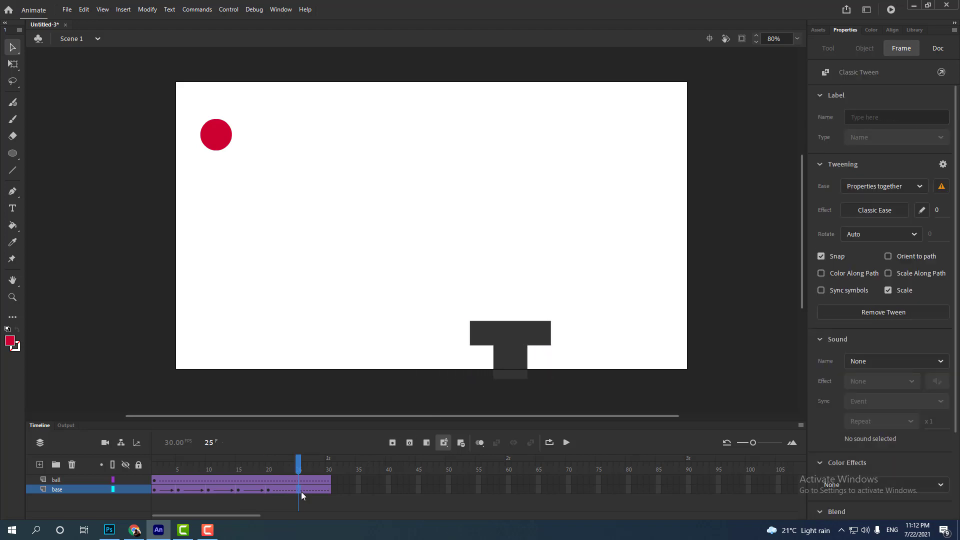
key("F6")
left_click_drag(509, 323, 281, 328)
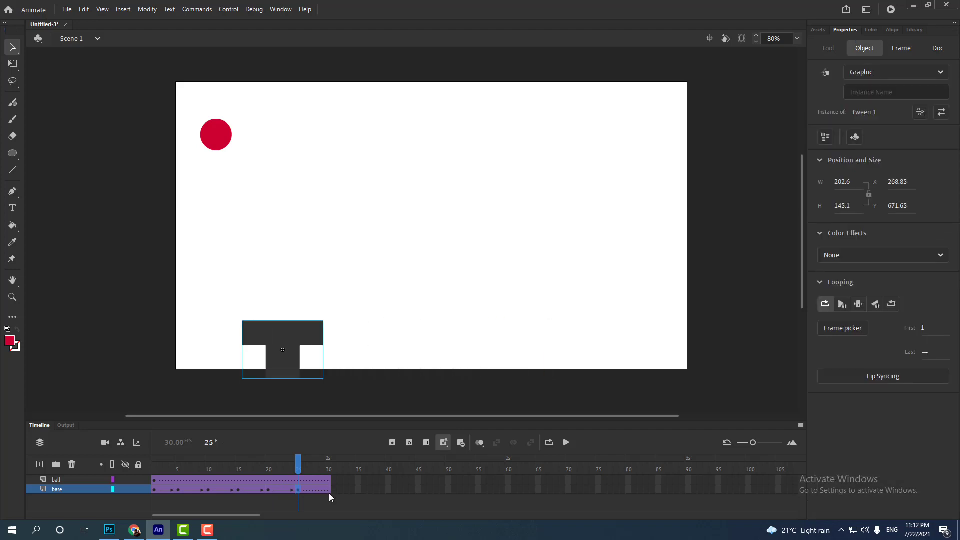
Insert a keyframe at frame 30 on the base layer, move the T shape right to about X 1167, and play the animation.
left_click(329, 490)
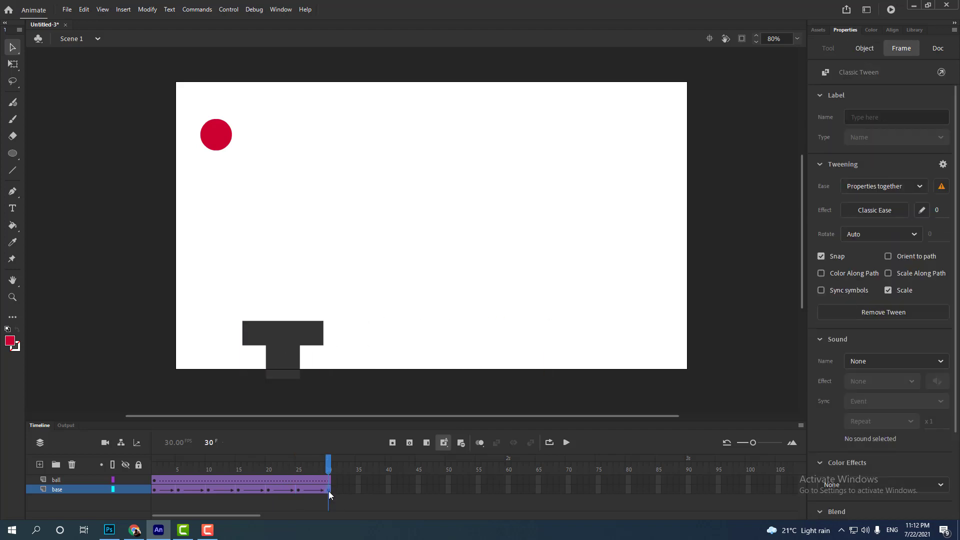
key("F6")
left_click_drag(292, 337, 650, 339)
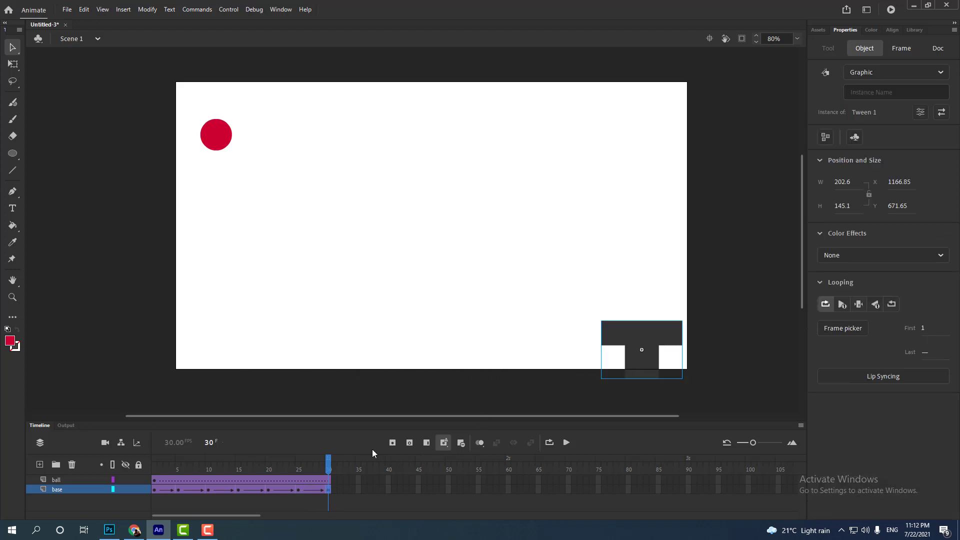
key("Return")
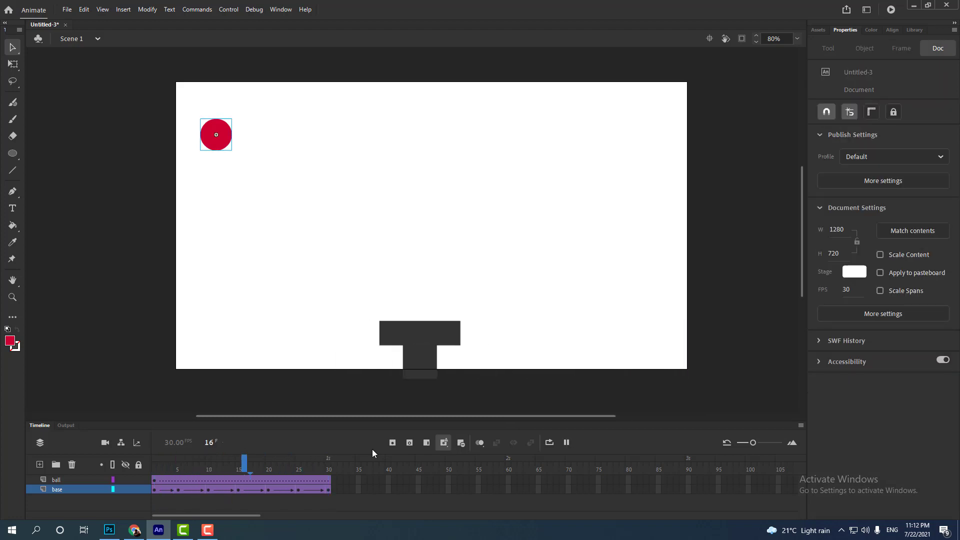
key("Return")
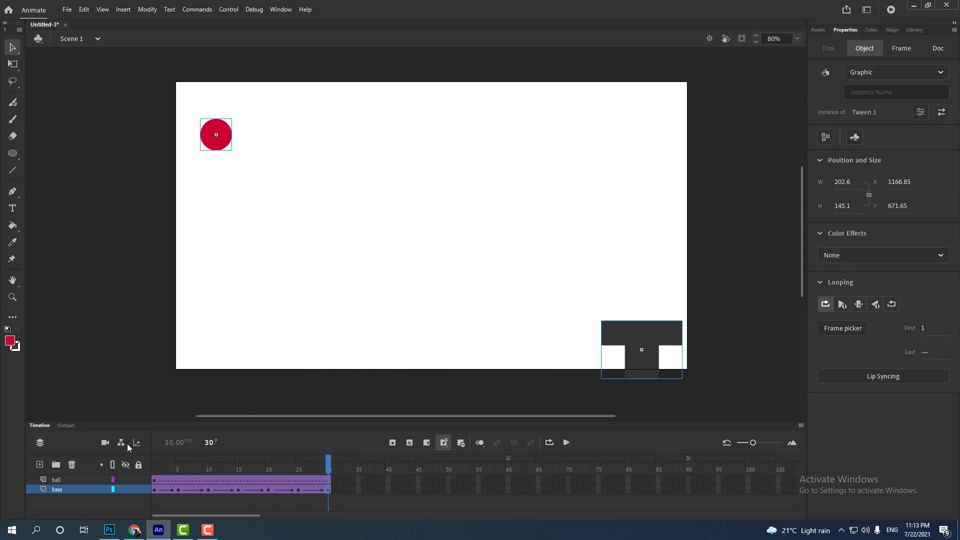
Insert 12 frames into the base layer's first tween span so that its ending keyframe falls on frame 17.
left_click(166, 490)
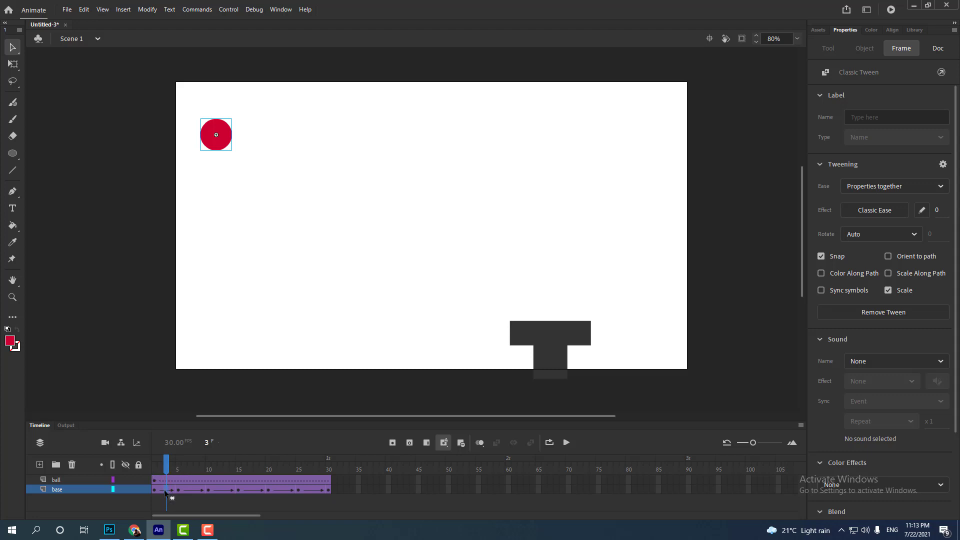
key("F5")
key("F5")
key("F5")
key("F5")
key("F5")
key("F5")
key("F5")
key("F5")
key("F5")
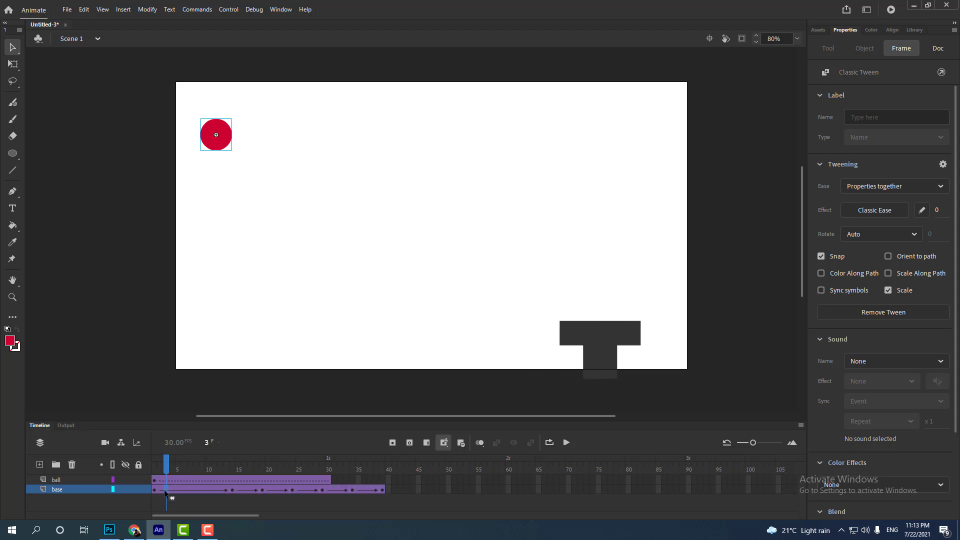
key("F5")
key("F5")
key("F5")
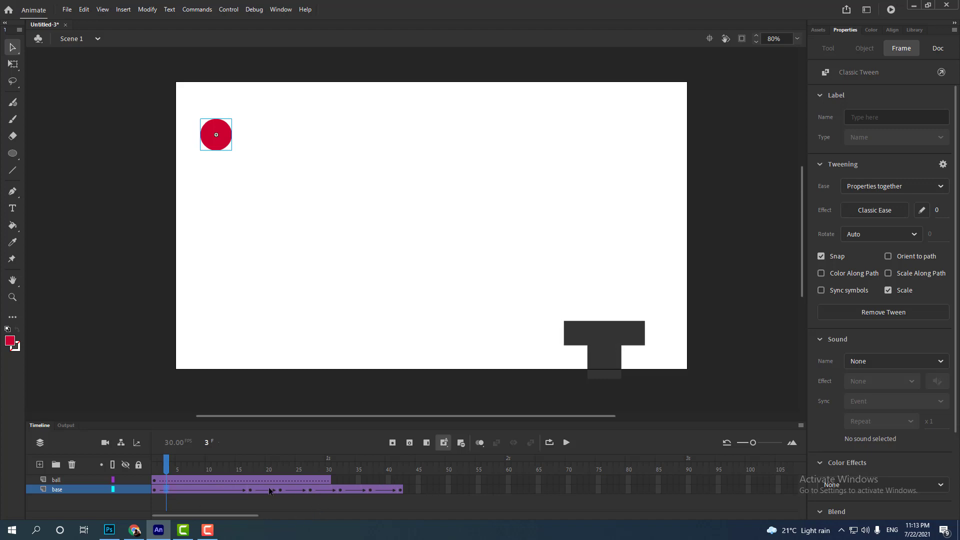
Insert frames into the base layer's second tween span so that its ending keyframe falls on frame 31.
left_click(265, 490)
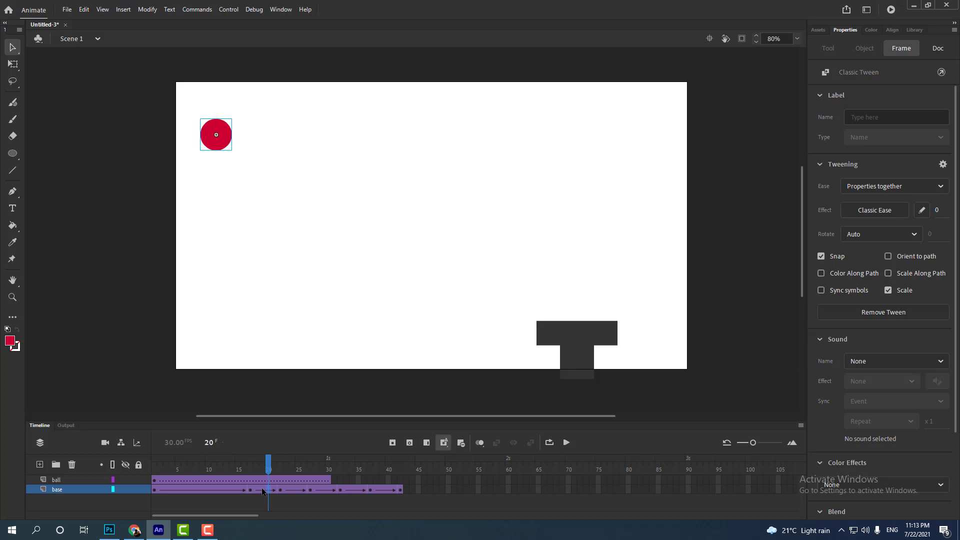
key("F5")
key("F5")
key("F5")
key("F5")
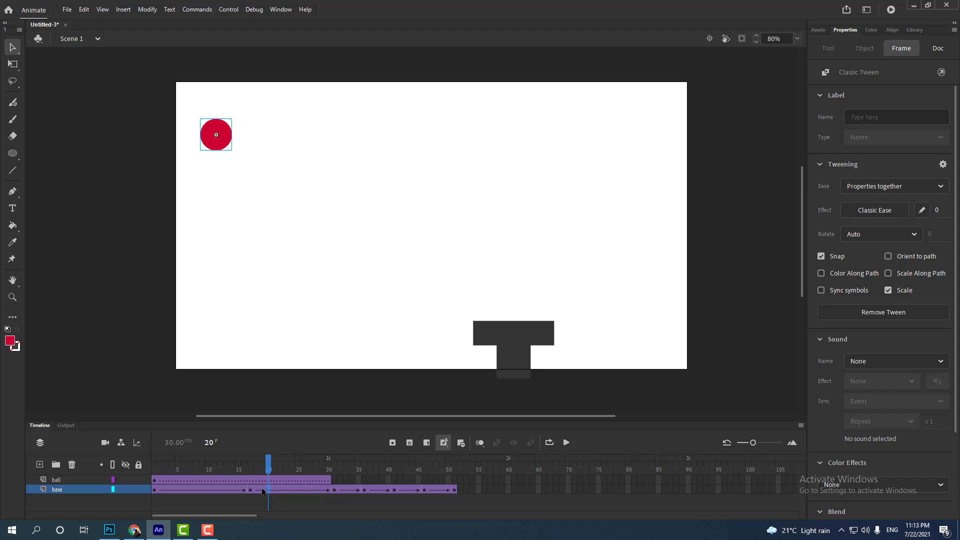
Insert 9 frames into the base layer's third tween span so that its ending keyframe falls on frame 45.
left_click(349, 491)
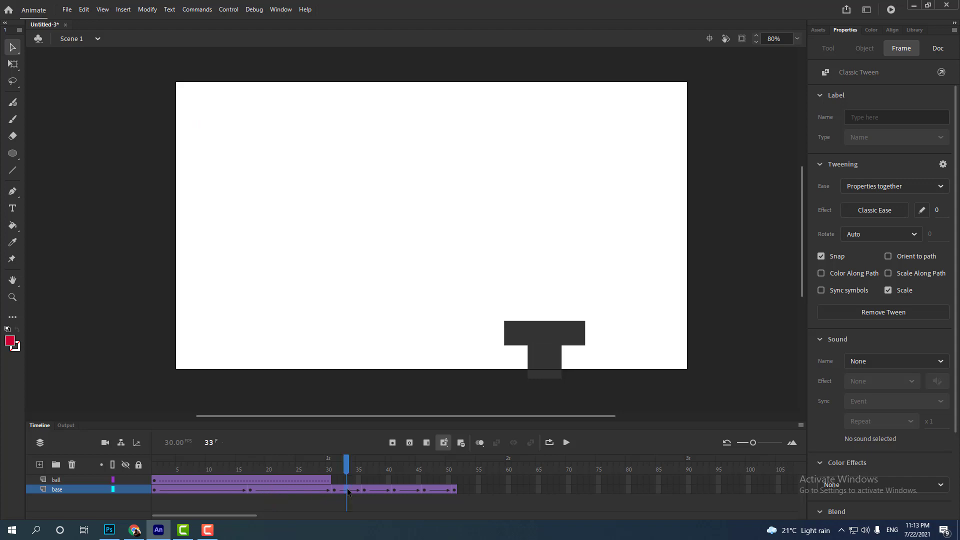
key("F5")
key("F5")
key("F5")
key("F5")
key("F5")
key("F5")
key("F5")
key("F5")
key("F5")
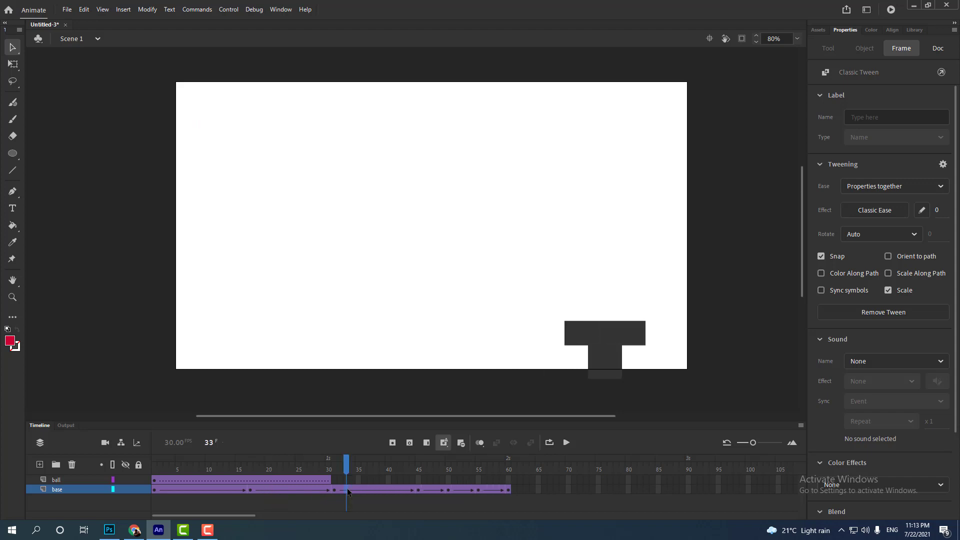
Insert 10 frames into the base layer's fourth tween span so that its ending keyframe falls on frame 60.
left_click(434, 491)
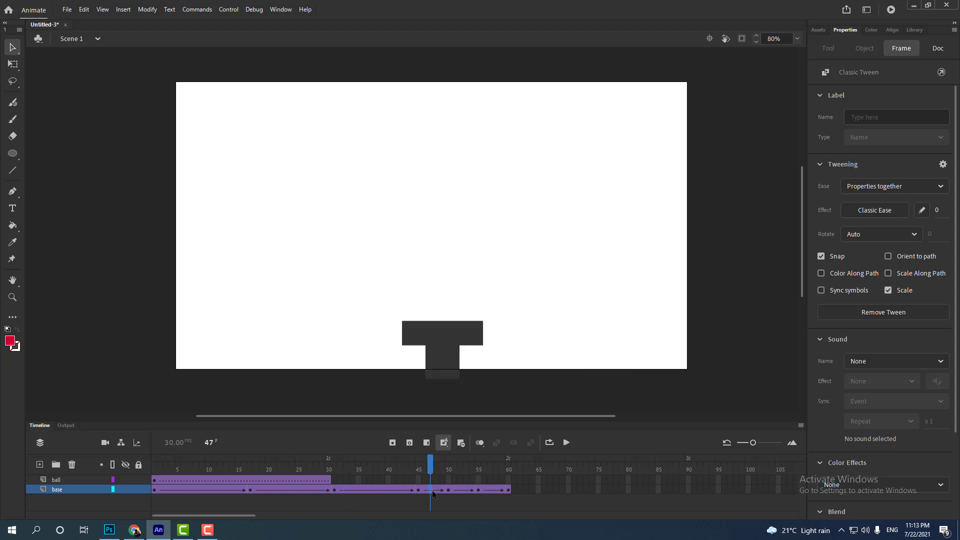
key("F5")
key("F5")
key("F5")
key("F5")
key("F5")
key("F5")
key("F5")
key("F5")
key("F5")
key("F5")
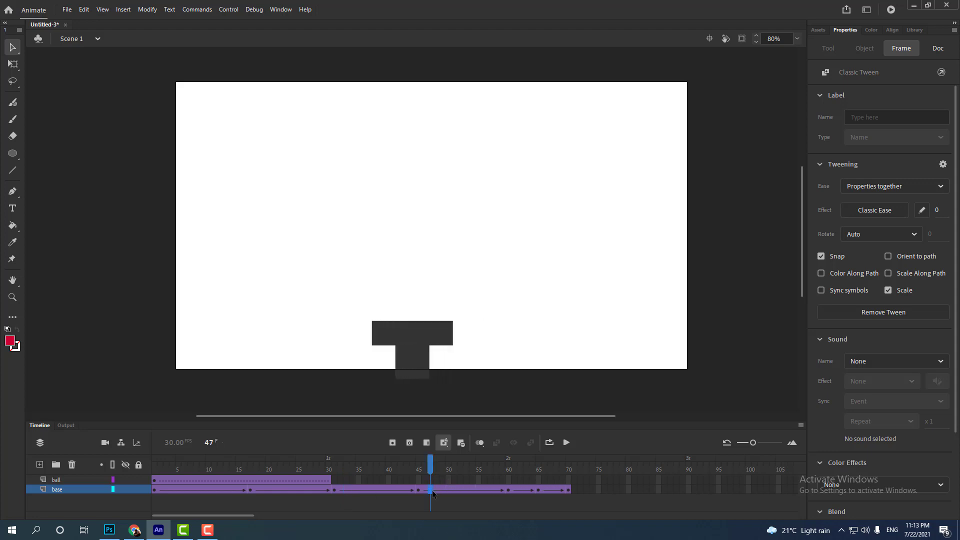
Insert 5 frames into the base layer's fifth tween span so that its ending keyframe falls on frame 70.
left_click(525, 492)
key("F5")
key("F5")
key("F5")
key("F5")
key("F5")
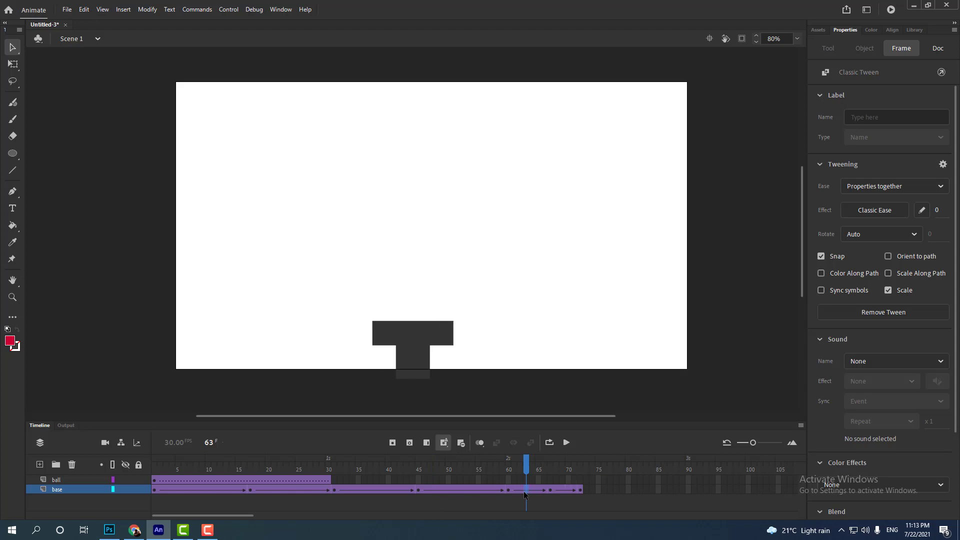
Insert 12 frames into the base layer's last tween span so that its final keyframe falls on frame 87.
left_click(578, 491)
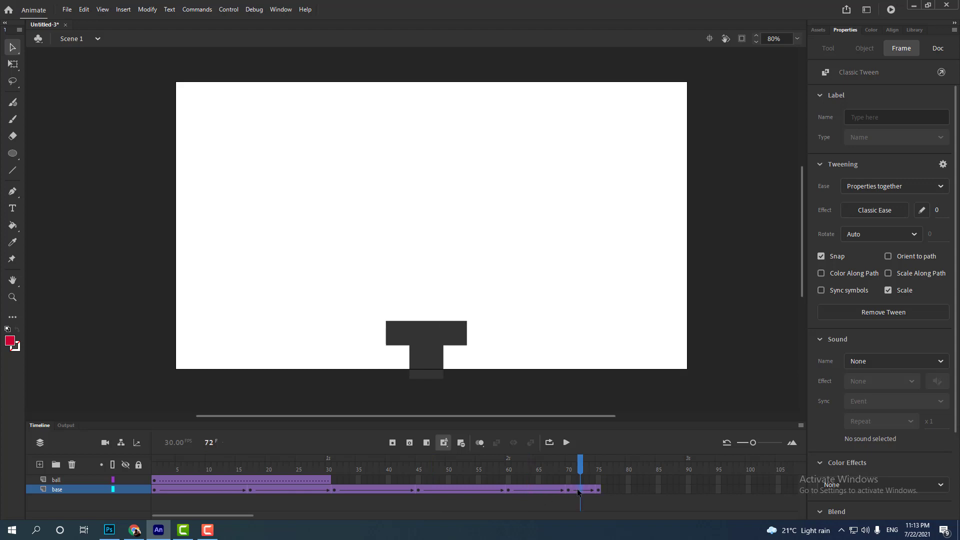
key("F5")
key("F5")
key("F5")
key("F5")
key("F5")
key("F5")
key("F5")
key("F5")
key("F5")
key("F5")
key("F5")
key("F5")
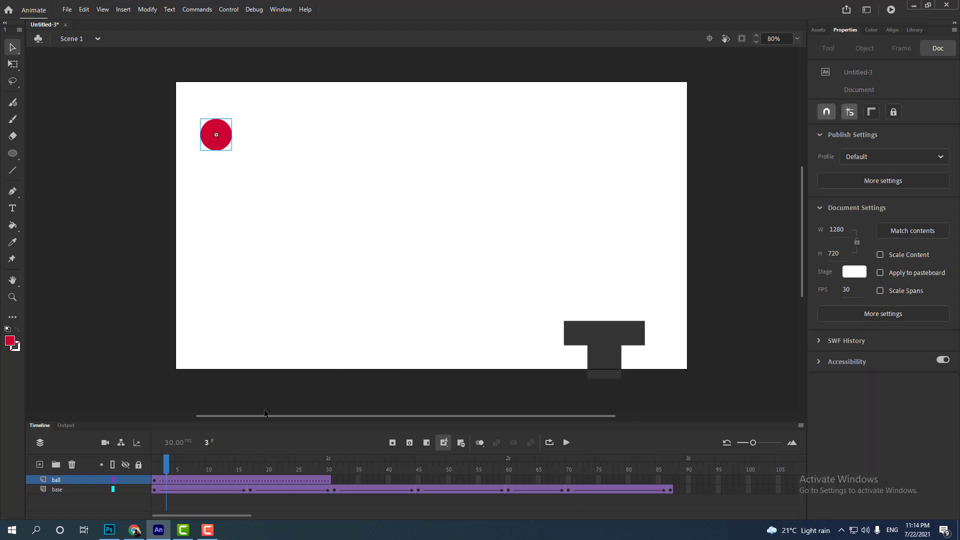
Insert a keyframe at frame 16 on the ball layer and move the circle onto the T shape's top, about X 772, Y 560.
left_click(72, 481)
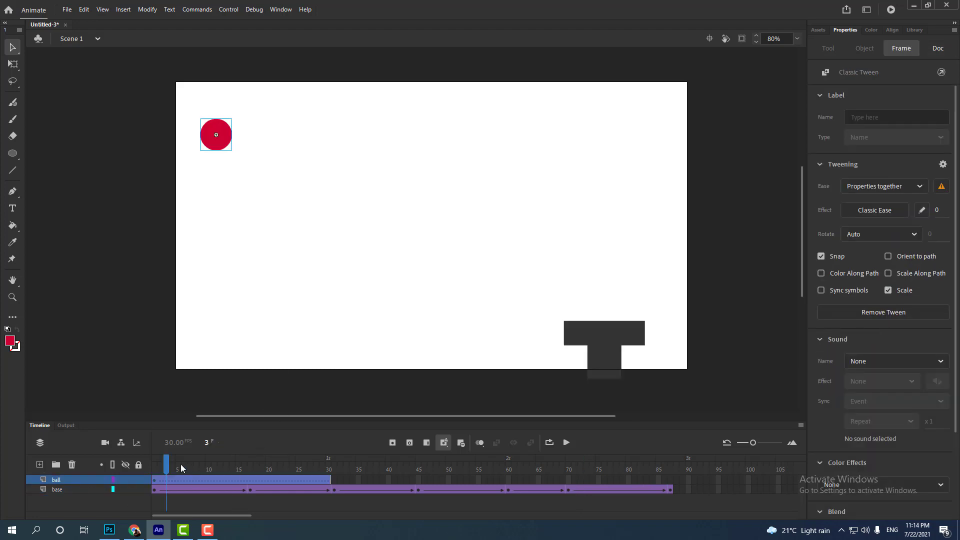
left_click(247, 480)
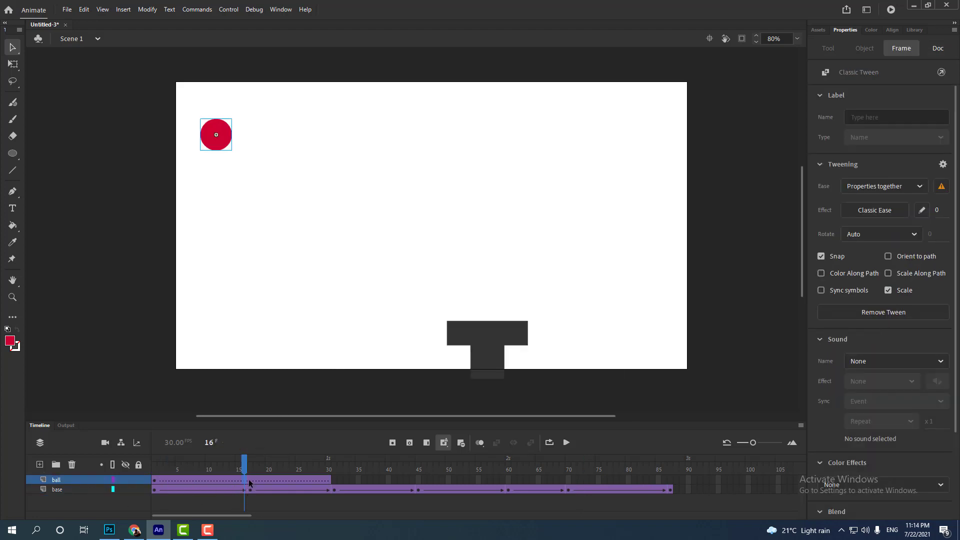
key("F6")
left_click_drag(225, 140, 494, 310)
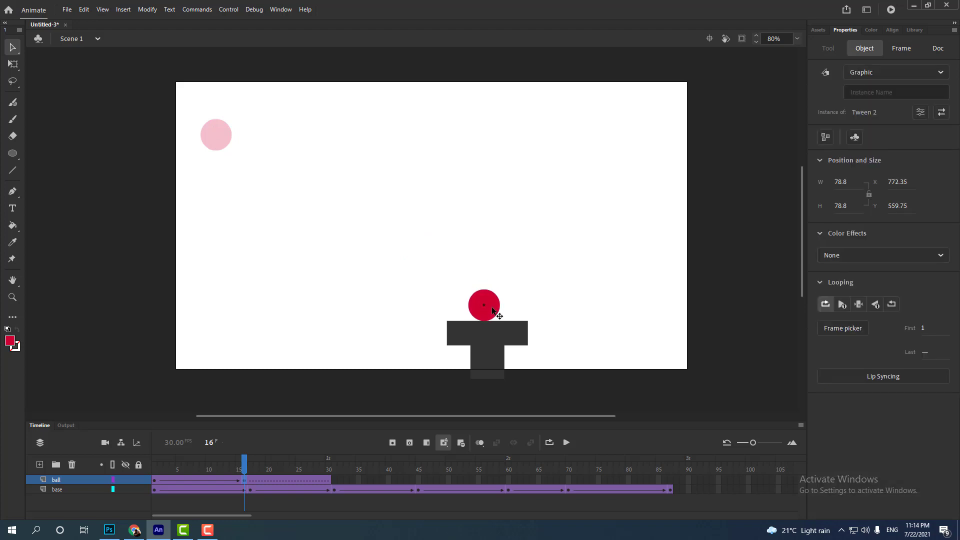
left_click(257, 402)
mouse_move(244, 464)
left_mouse_down()
mouse_move(147, 467)
mouse_move(250, 472)
mouse_move(152, 471)
mouse_move(244, 476)
left_mouse_up()
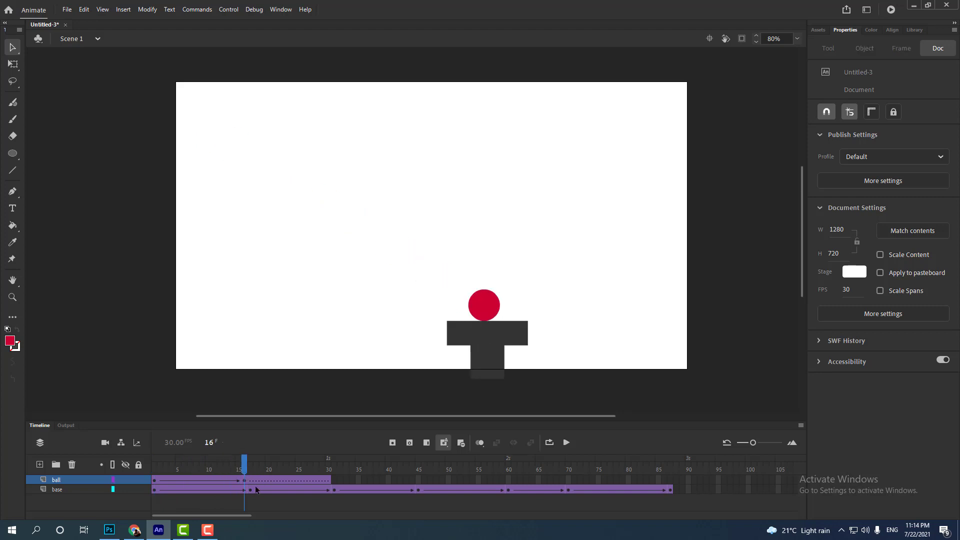
Insert a keyframe at frame 22 on the ball layer and move the circle near the stage's upper-right corner.
left_click(283, 482)
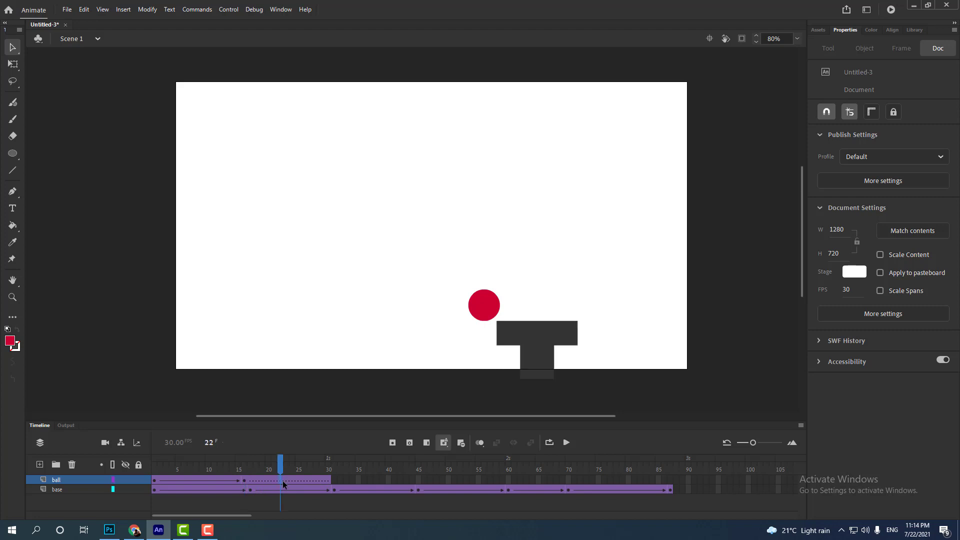
key("F6")
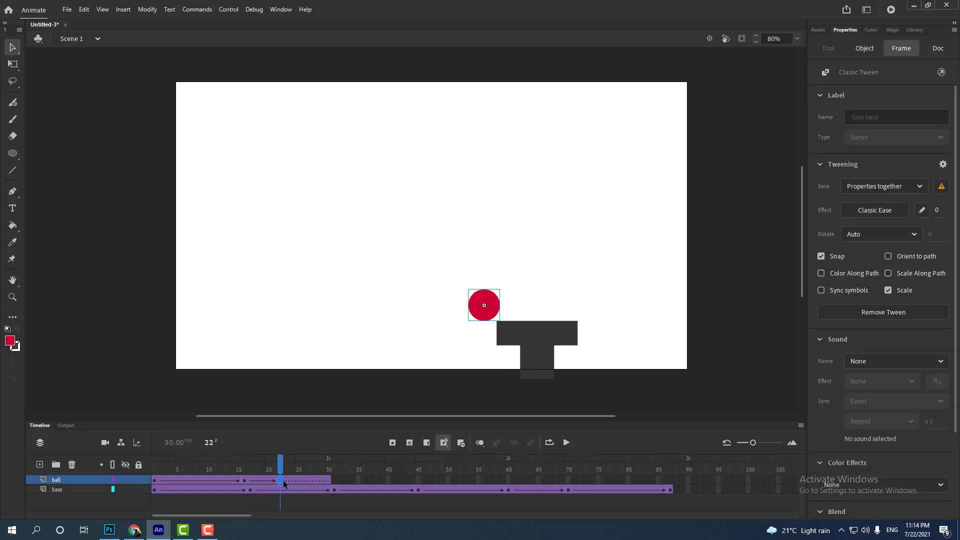
left_click_drag(495, 309, 671, 113)
Remove one frame from the base layer's first tween span so that its ending keyframe falls on frame 16.
left_click_drag(279, 463, 245, 468)
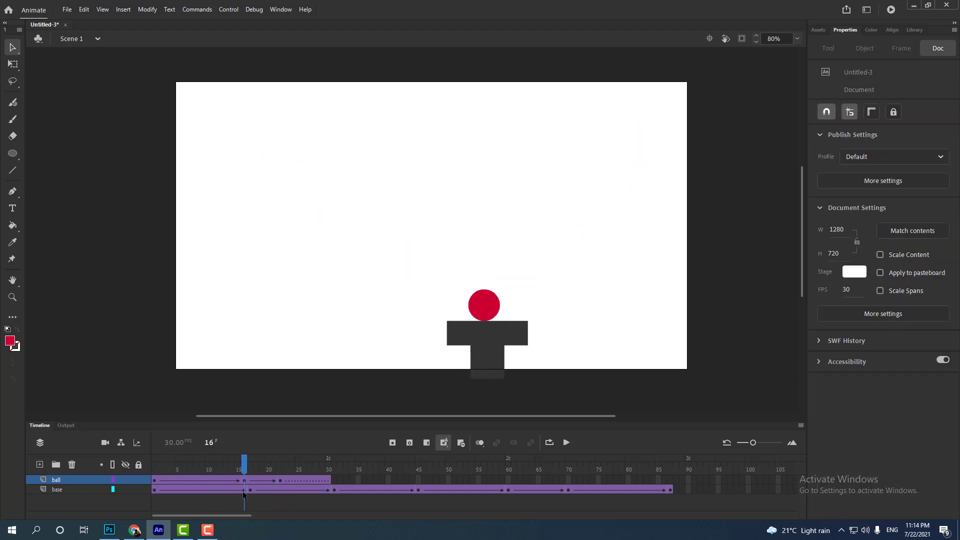
left_click(244, 490)
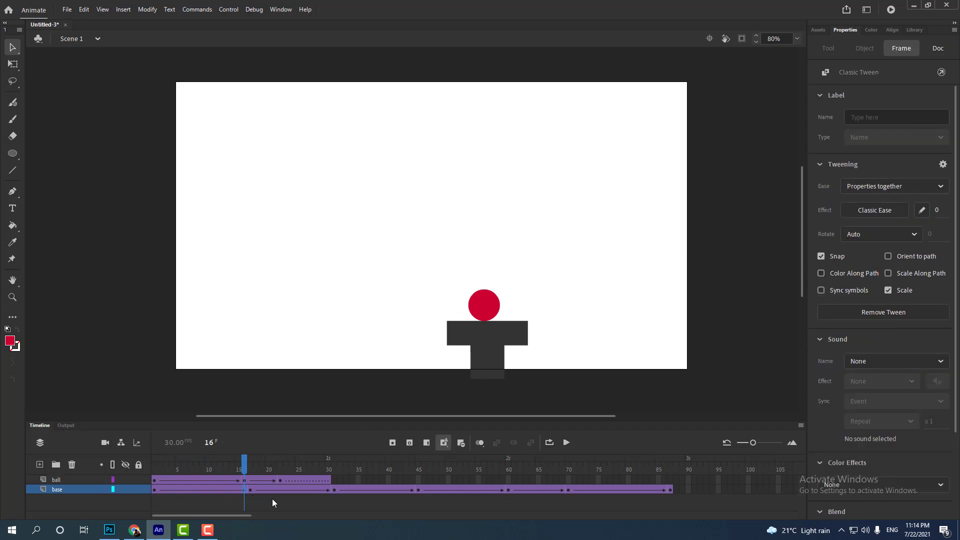
key("shift+F5")
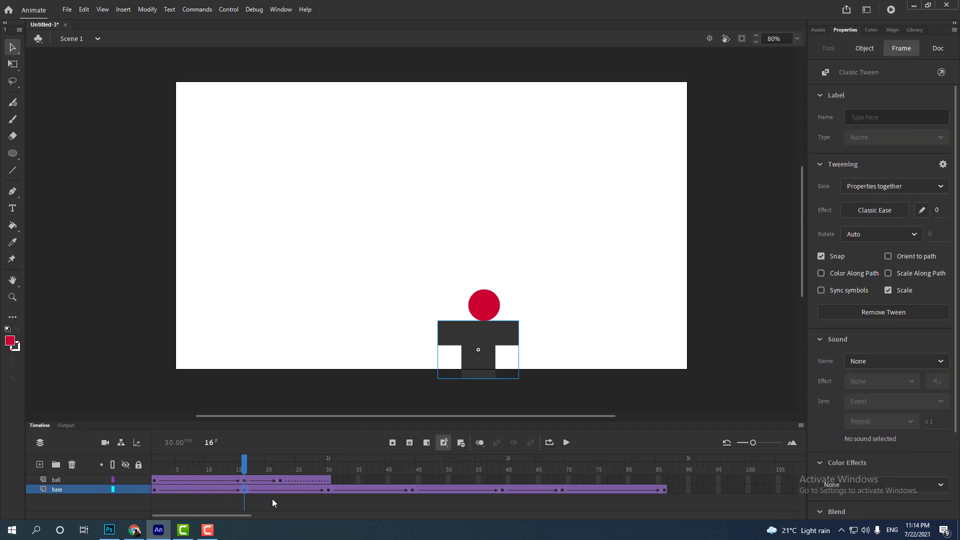
Insert a keyframe at frame 30 on the ball layer and move the circle onto the T shape's top, about X 1155, Y 560.
left_click(310, 460)
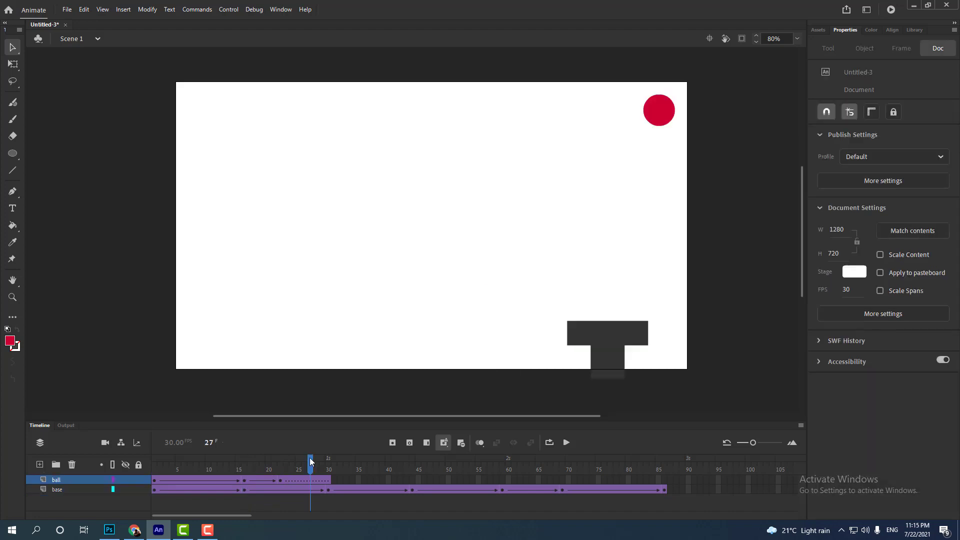
left_click_drag(310, 461, 328, 461)
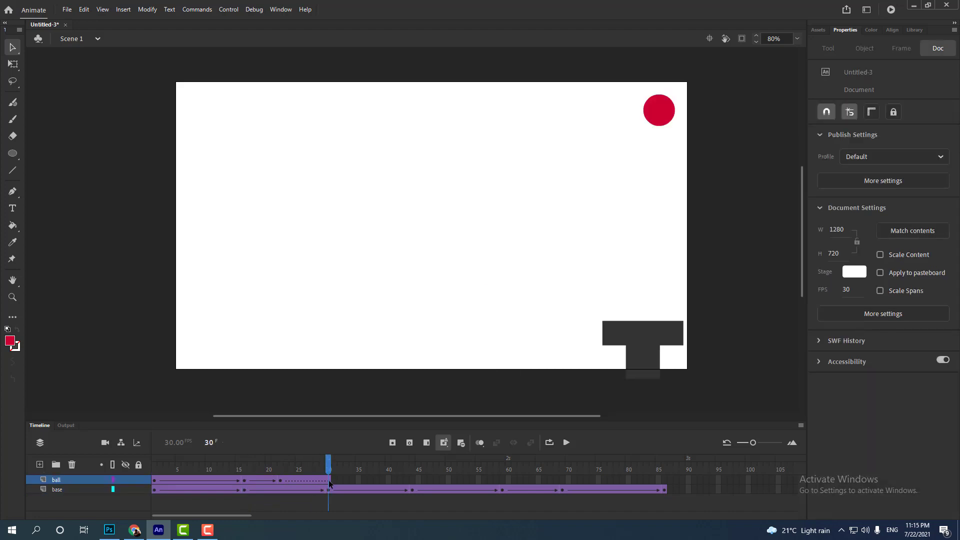
left_click(330, 481)
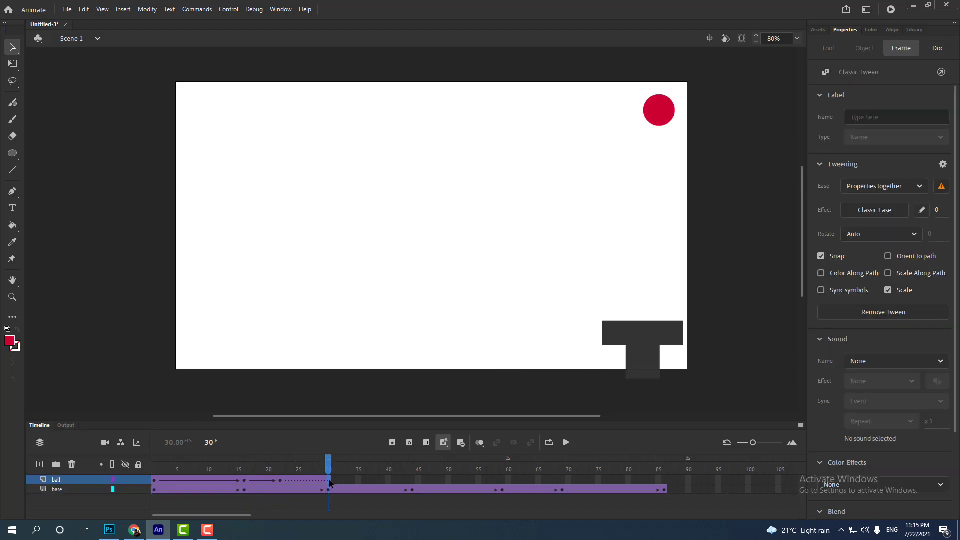
key("F6")
left_click_drag(665, 123, 641, 315)
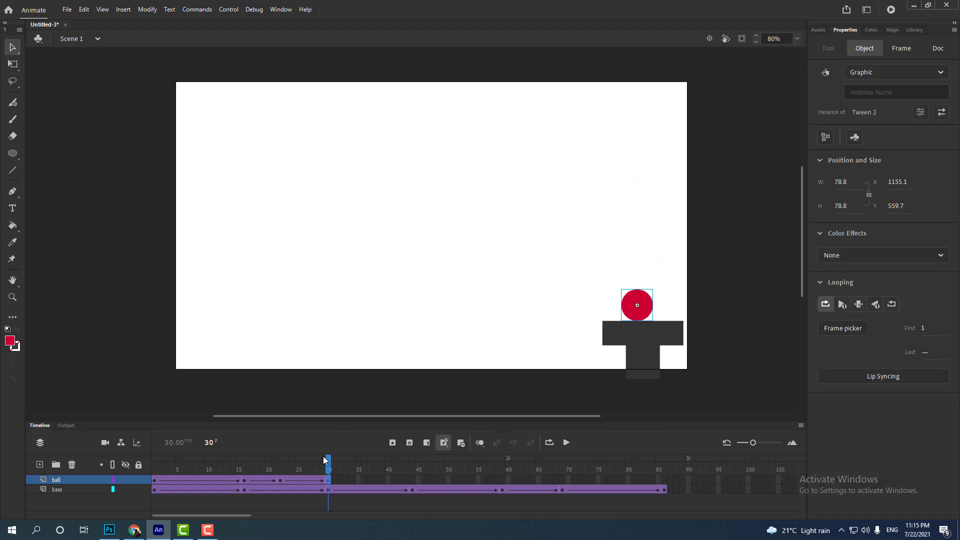
At the ball layer's frame 22 keyframe, move the circle against the stage's right edge, about X 1241, Y 53.
left_click_drag(328, 461, 283, 482)
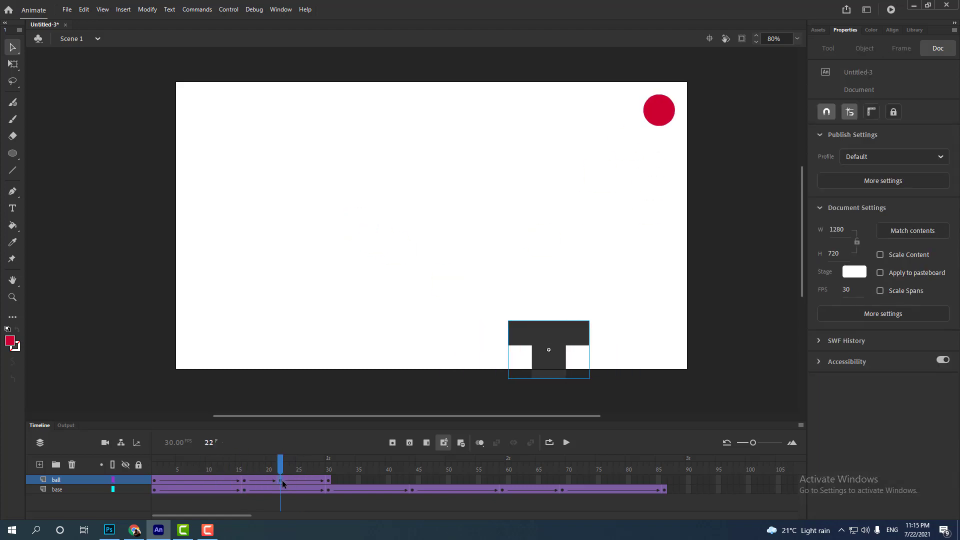
left_click(283, 481)
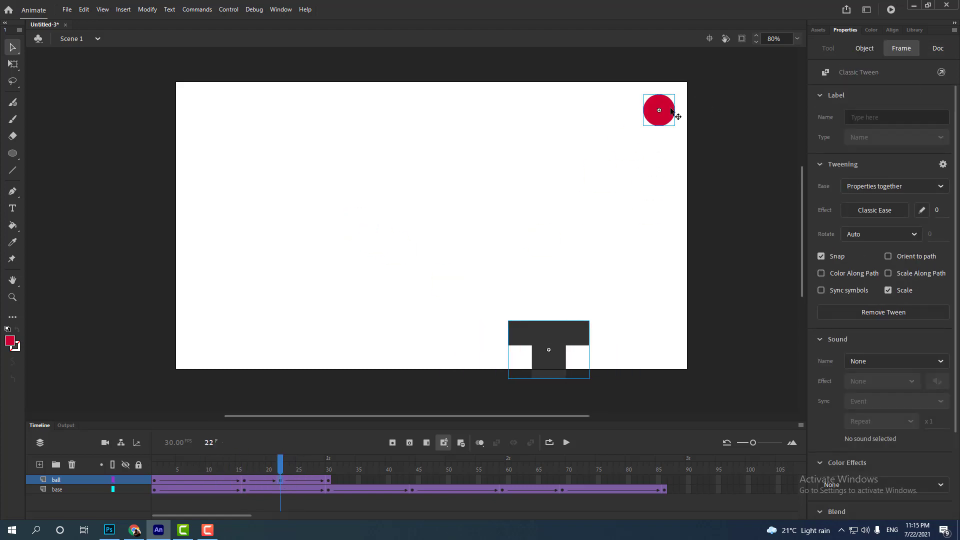
left_click_drag(672, 110, 684, 103)
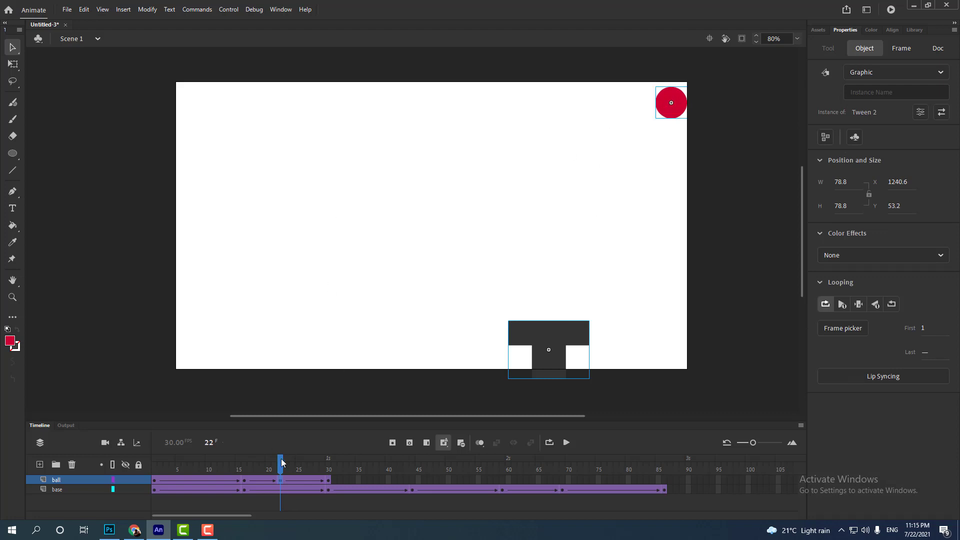
Insert a keyframe at frame 44 on the ball layer and move the circle onto the middle of the T shape's top.
left_click_drag(282, 462, 412, 464)
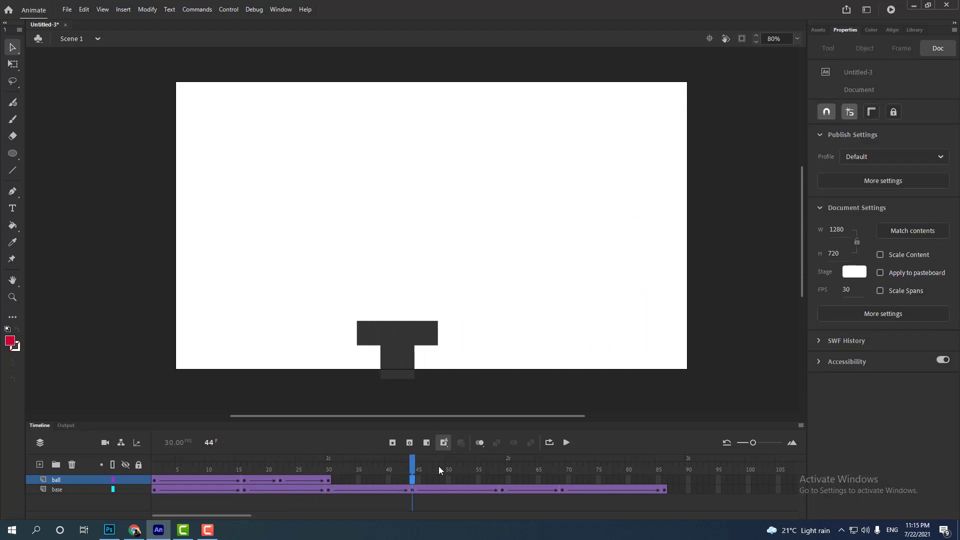
key("F6")
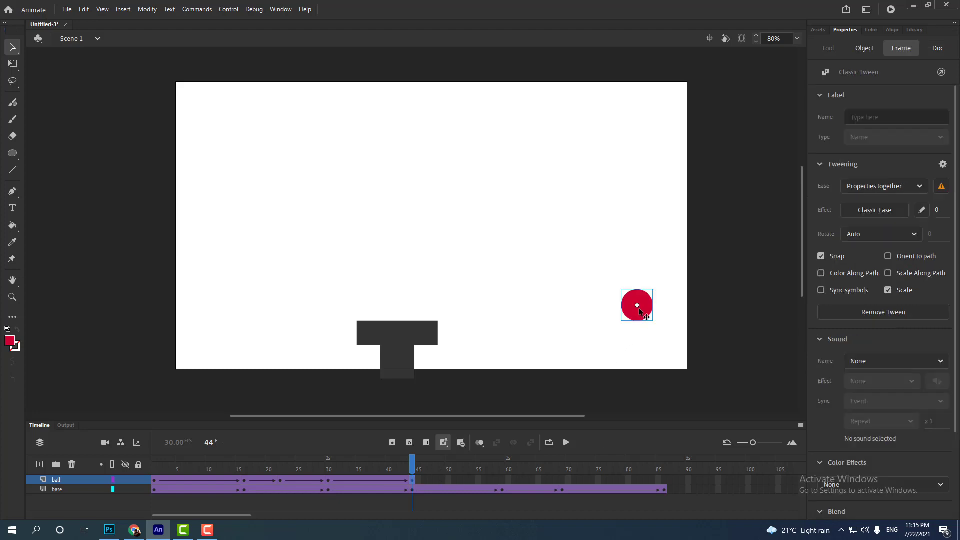
left_click_drag(639, 307, 398, 307)
Insert a keyframe at frame 37 on the ball layer and move the circle up and to the right, near the stage's upper edge.
left_click_drag(414, 462, 368, 480)
left_click(368, 479)
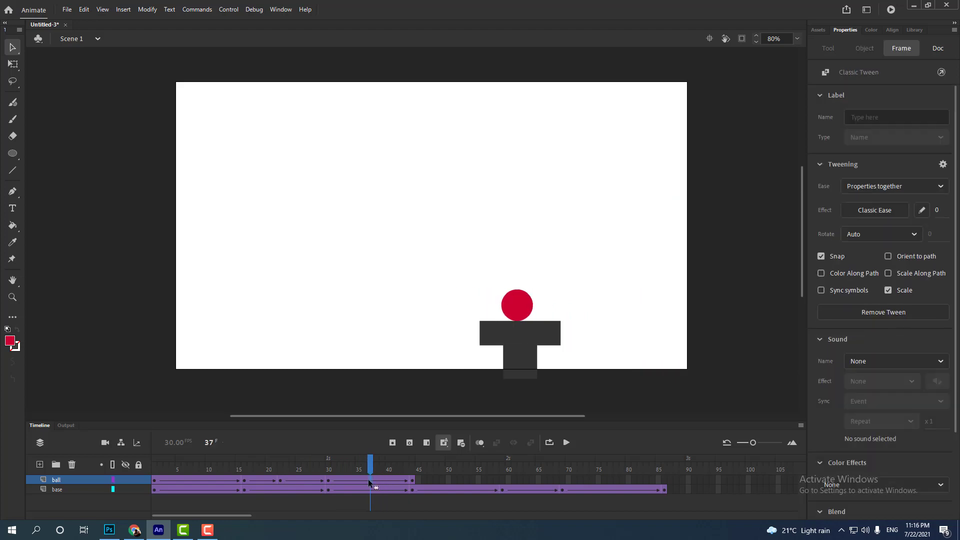
left_click_drag(522, 307, 574, 99)
Insert a keyframe at frame 59 on the ball layer and move the circle onto the T shape's top.
left_click_drag(349, 460, 415, 457)
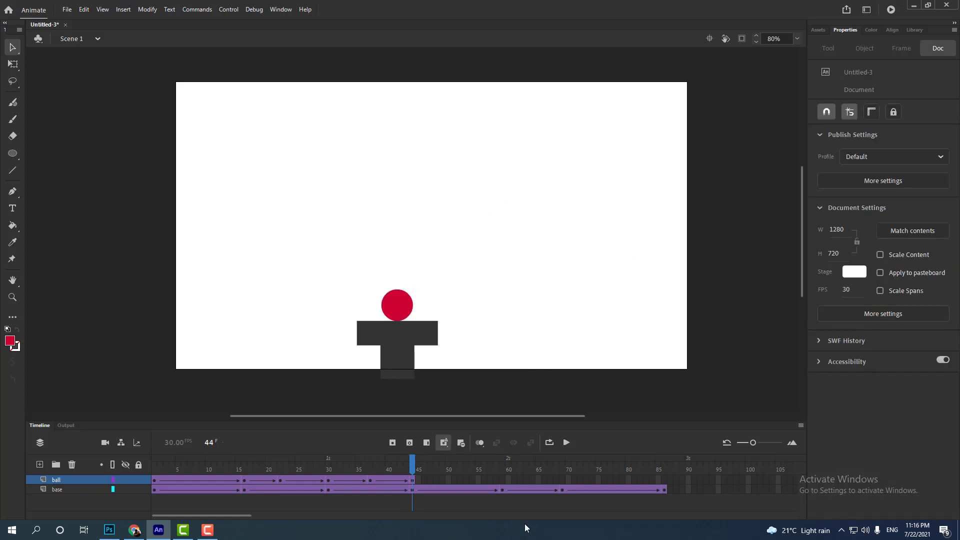
left_click(502, 479)
key("F6")
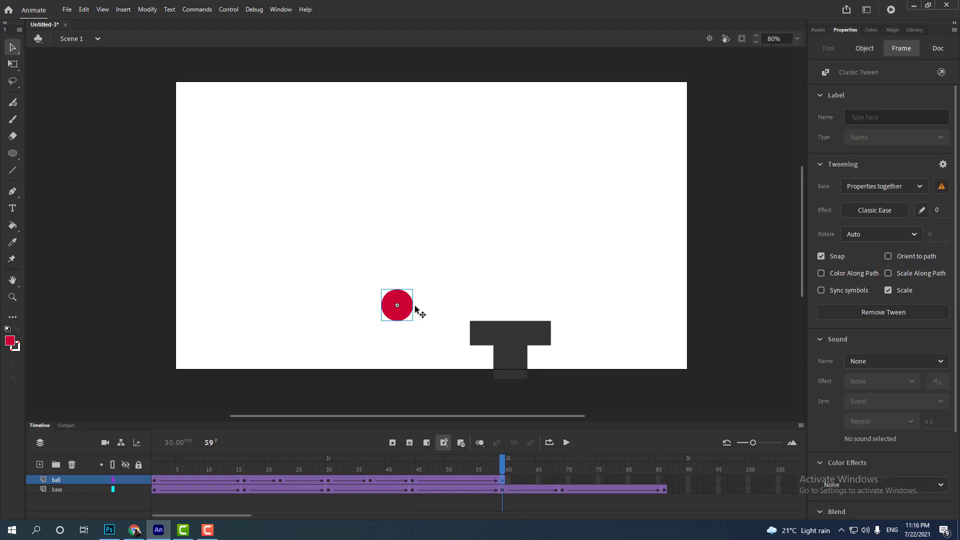
left_click_drag(414, 309, 520, 311)
Insert a keyframe at frame 51 on the ball layer and move the circle up and to the left, near the stage's upper edge.
left_click_drag(502, 461, 456, 486)
left_click(457, 480)
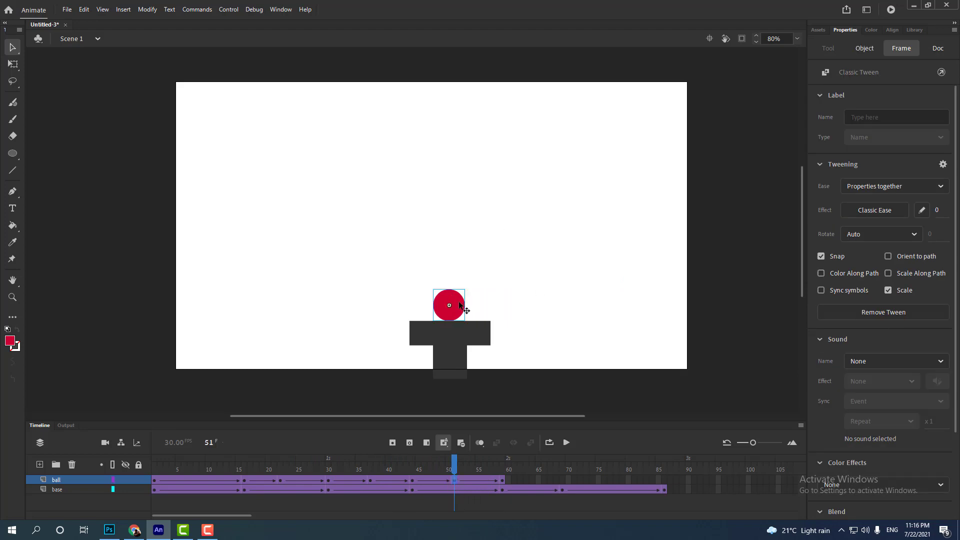
left_click_drag(460, 305, 410, 96)
Insert a keyframe at frame 69 on the ball layer and move the circle onto the T shape's top, about X 265, Y 560.
left_click_drag(456, 457, 555, 442)
left_click(564, 480)
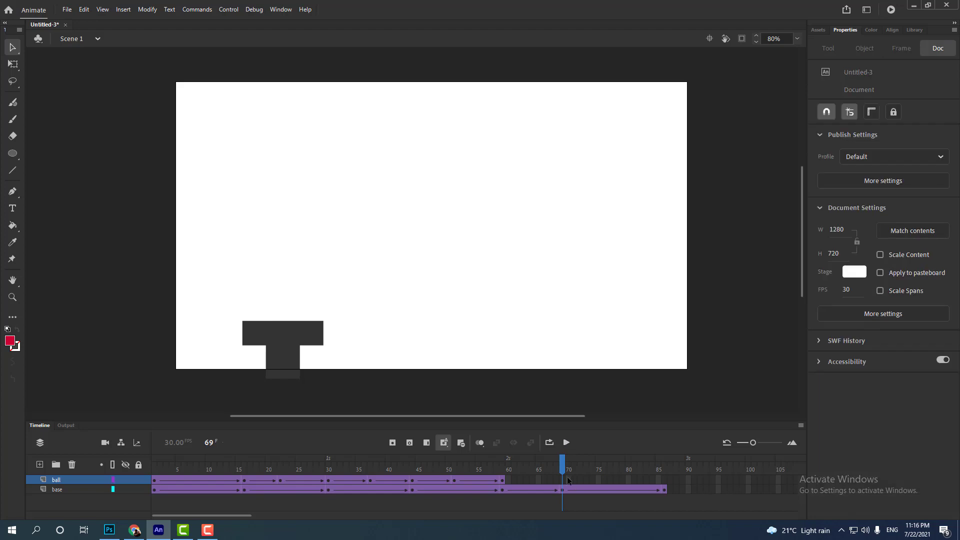
key("F6")
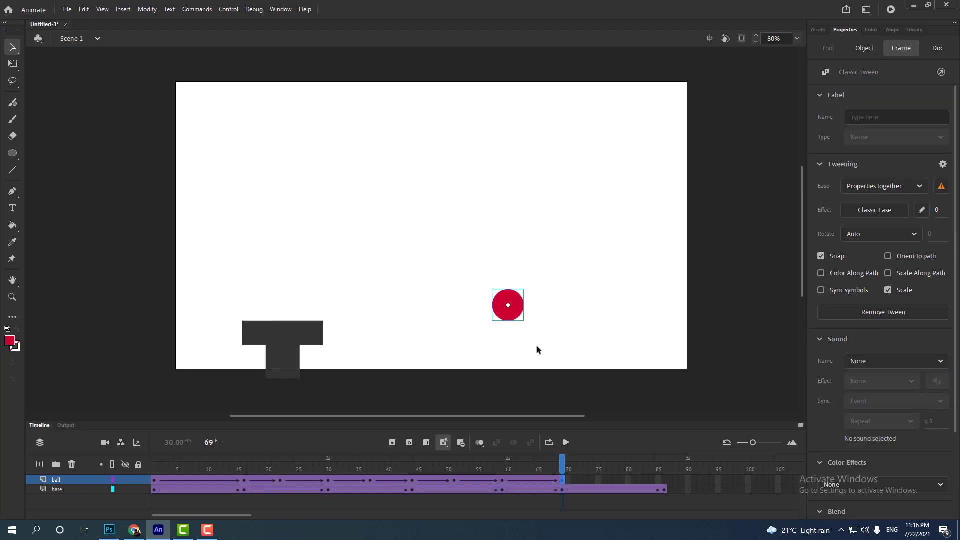
left_click_drag(334, 282, 290, 298)
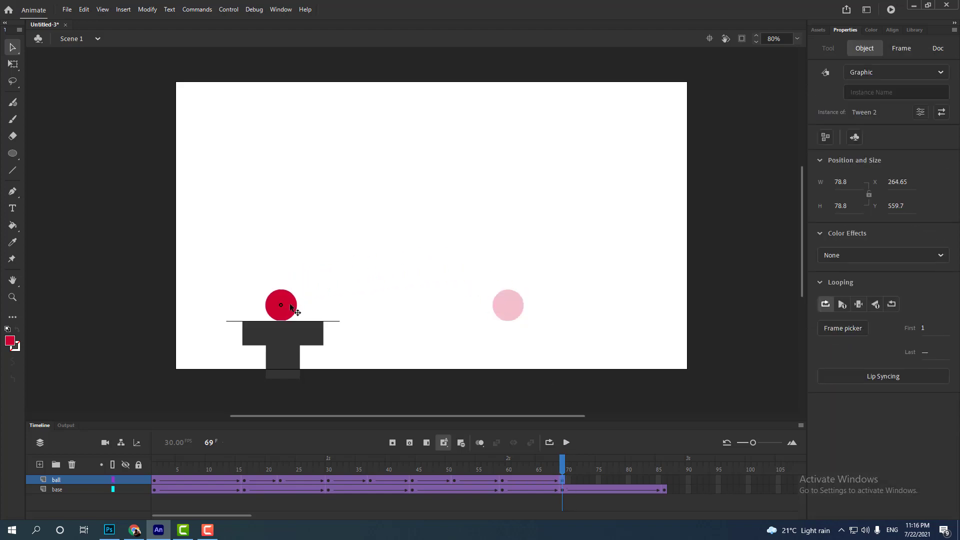
Insert a keyframe at frame 64 on the ball layer and move the circle to the stage's upper edge, about X 674, Y 39.
left_click(558, 471)
left_click(529, 461)
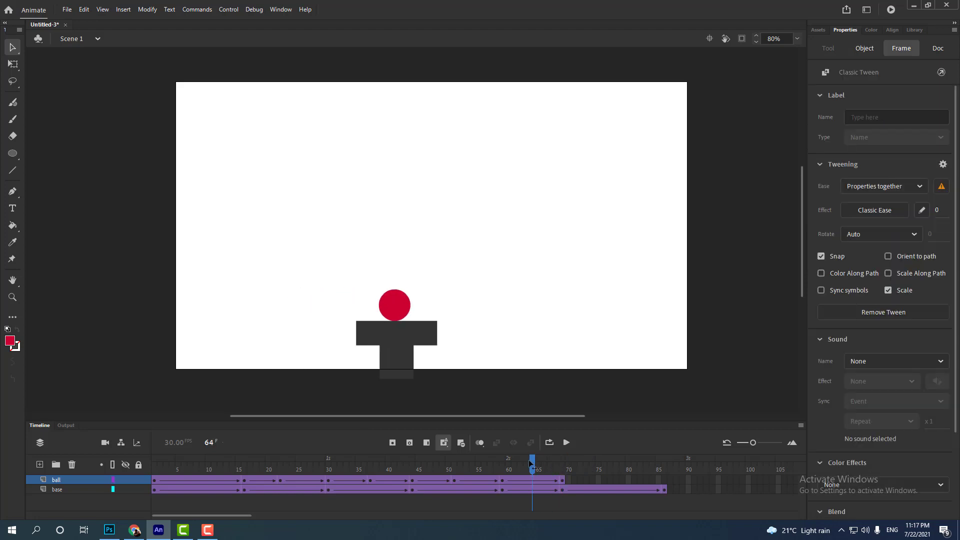
left_click(533, 481)
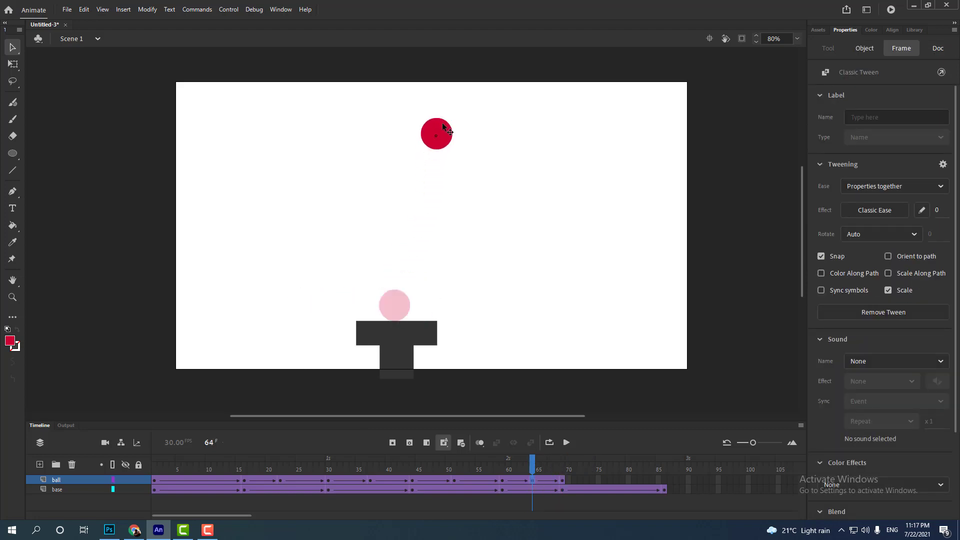
left_click_drag(443, 123, 450, 92)
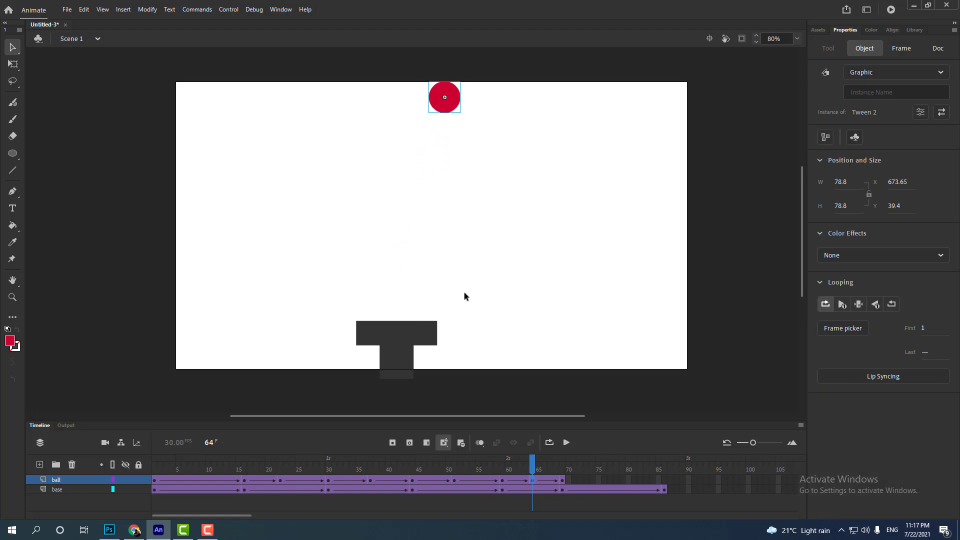
Insert a keyframe at frame 86 on the ball layer and move the circle onto the T shape's top, about X 1166, Y 560.
left_click_drag(533, 459, 665, 465)
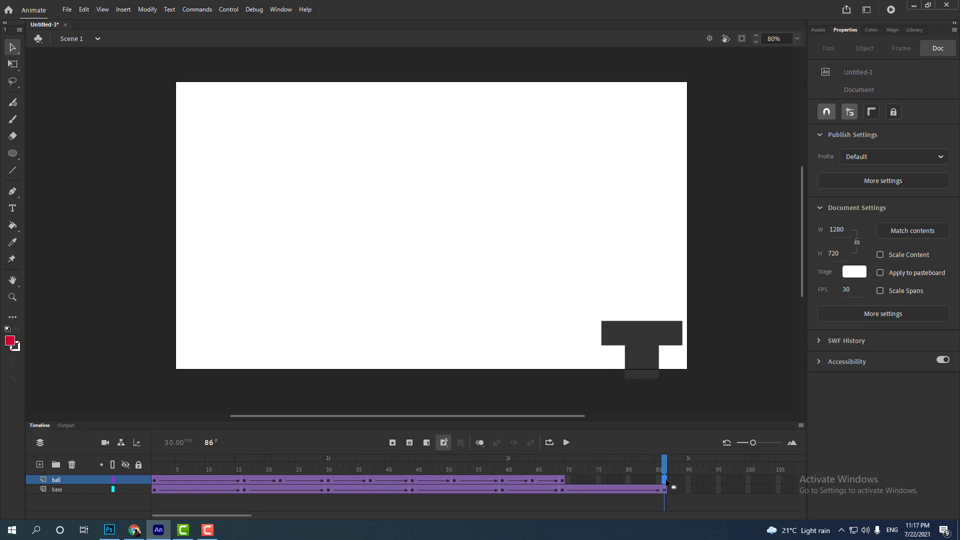
key("F6")
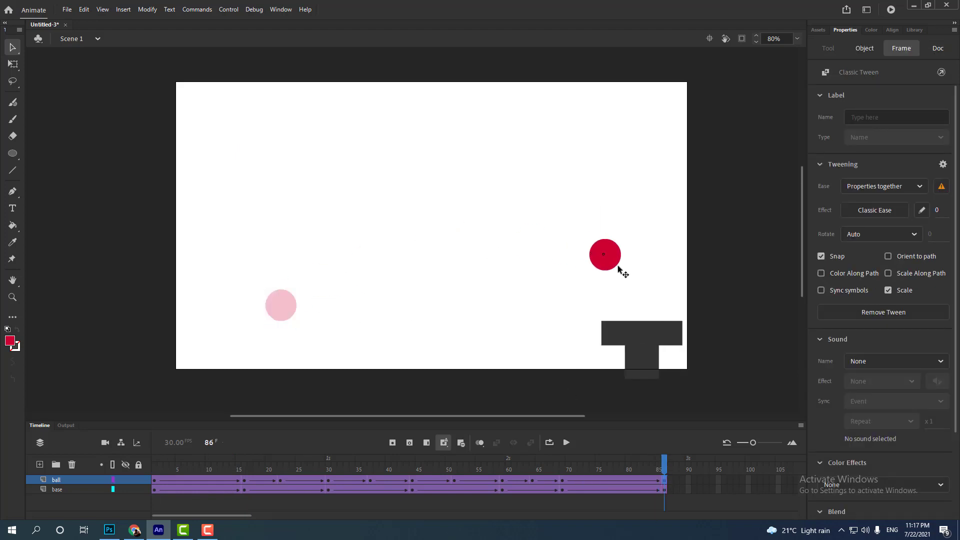
left_click_drag(645, 301, 652, 313)
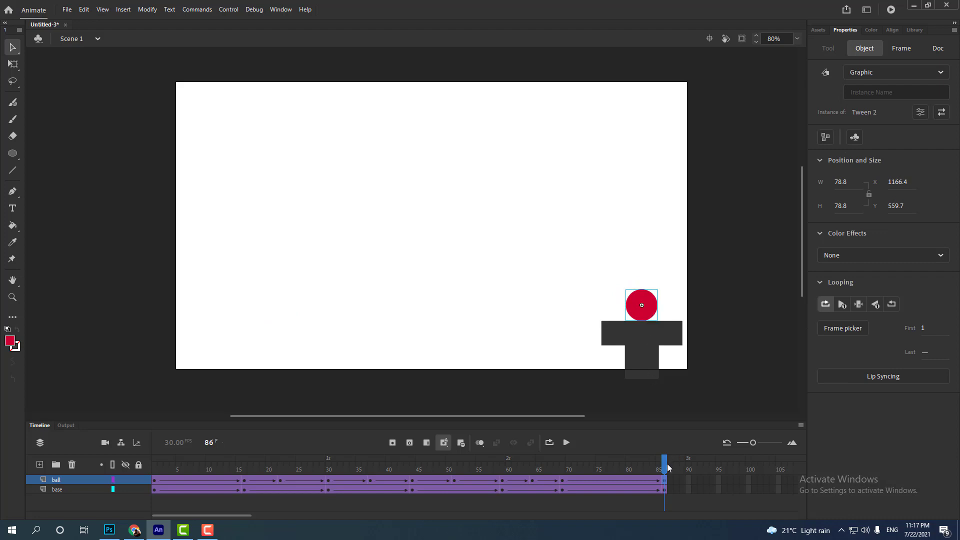
Insert a keyframe at frame 78 on the ball layer and move the circle to the stage's upper edge, about X 584, Y 39.
left_click_drag(667, 467, 610, 469)
left_click(614, 481)
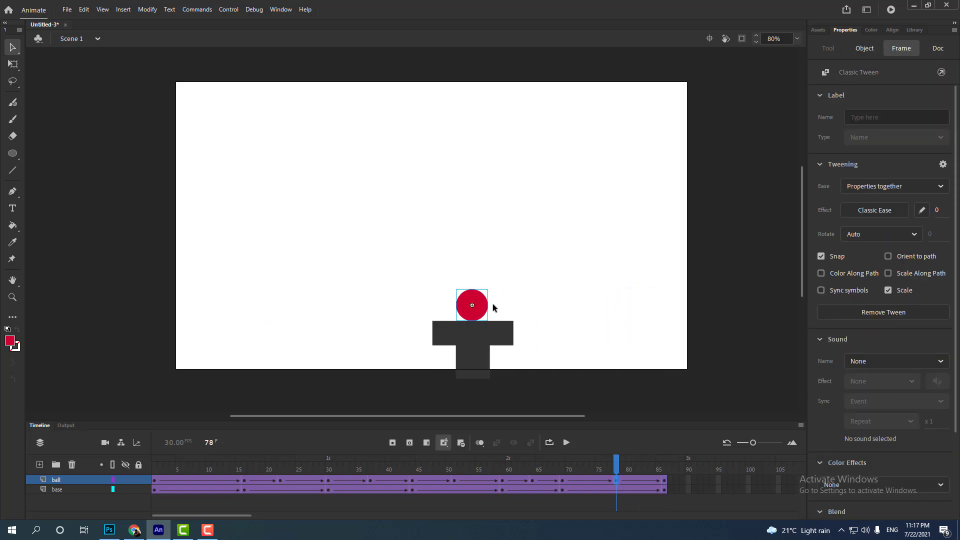
left_click_drag(438, 156, 428, 108)
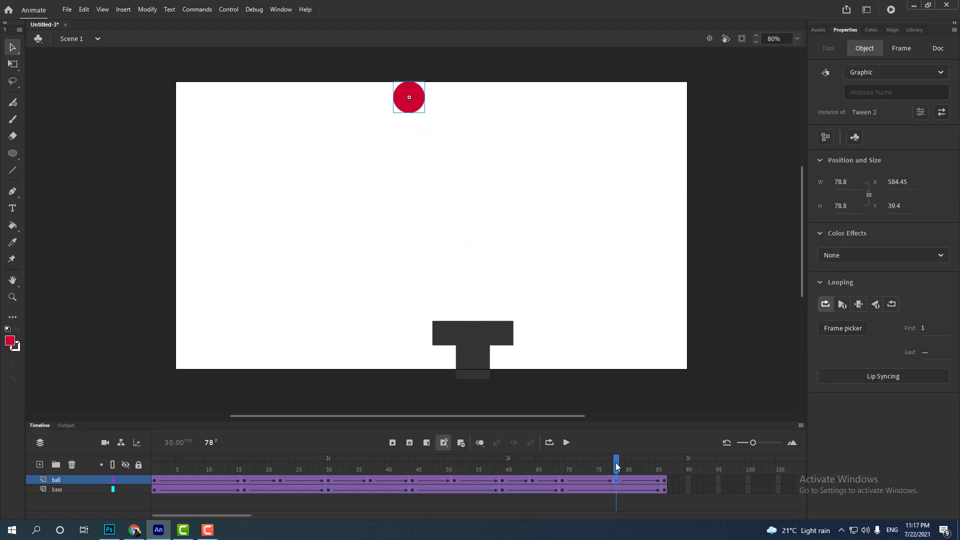
Play the animation in the timeline to check the ball's bounces against the moving base.
key("Return")
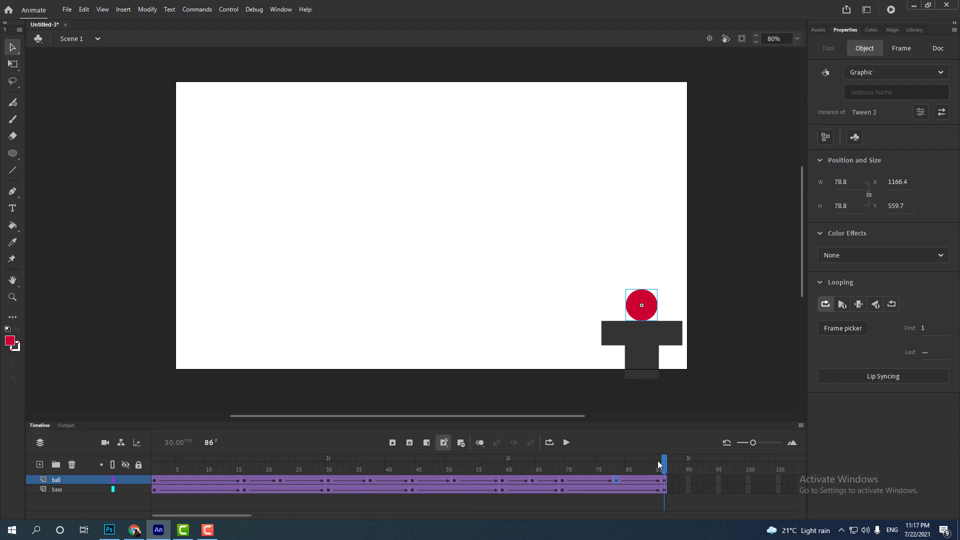
key("Return")
key("Return")
Change the stage's background colour to light cyan and test the movie as an exported SWF.
left_click(136, 243)
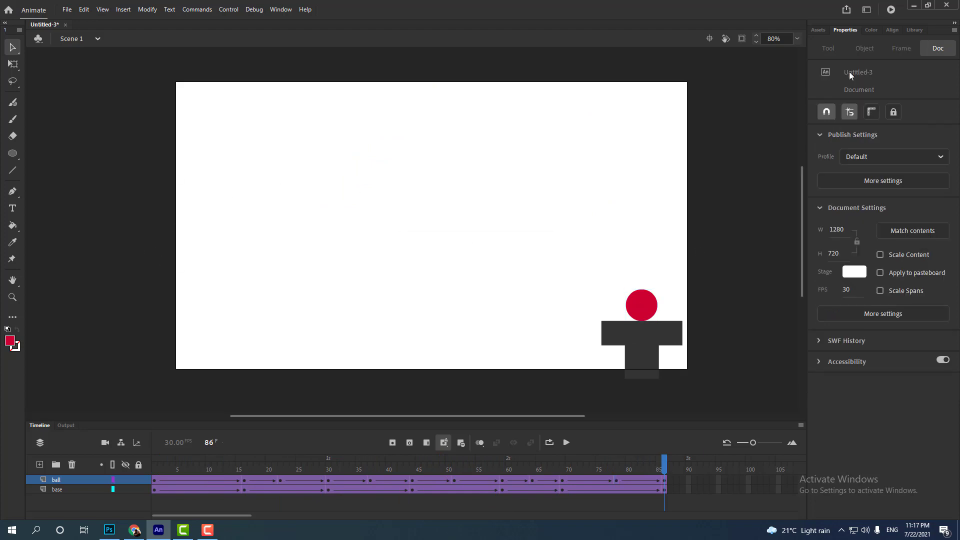
left_click(856, 273)
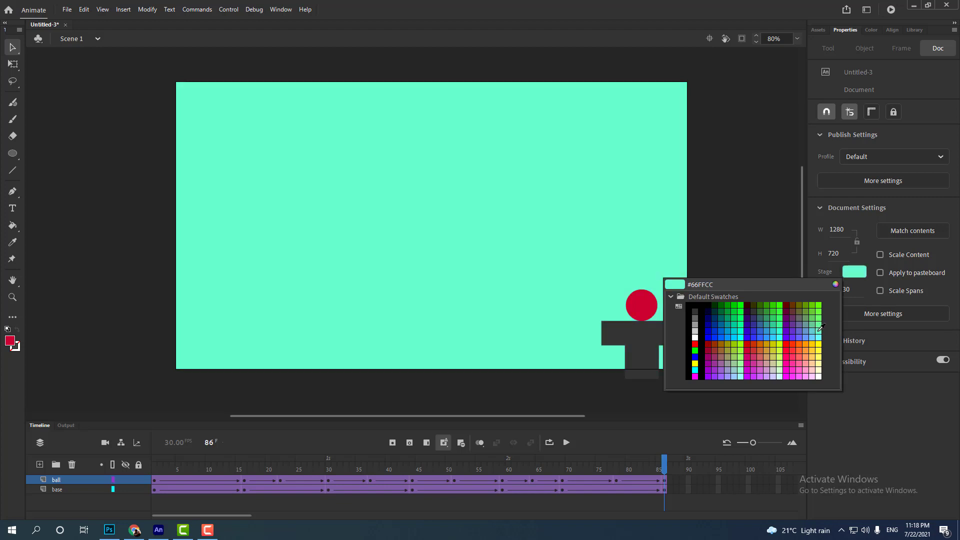
left_click(821, 334)
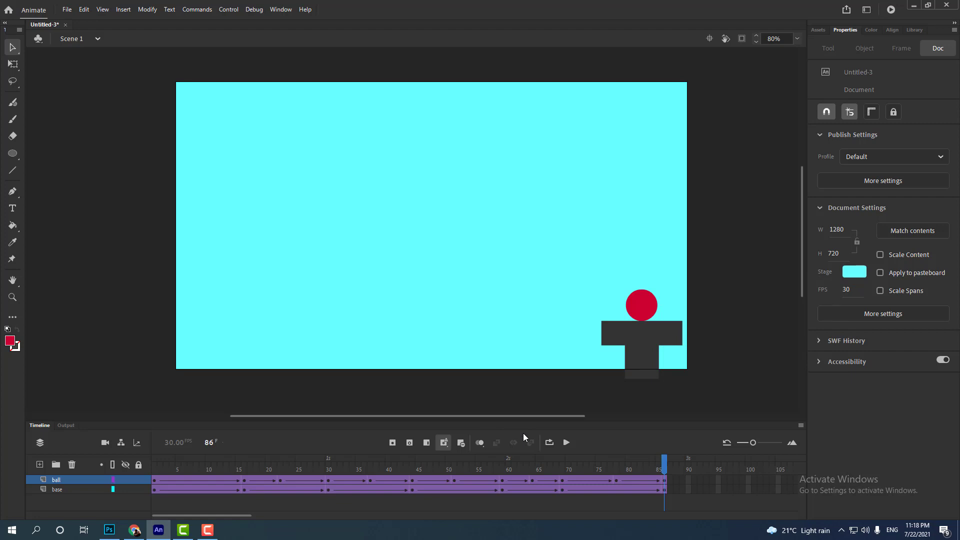
key("ctrl+Return")
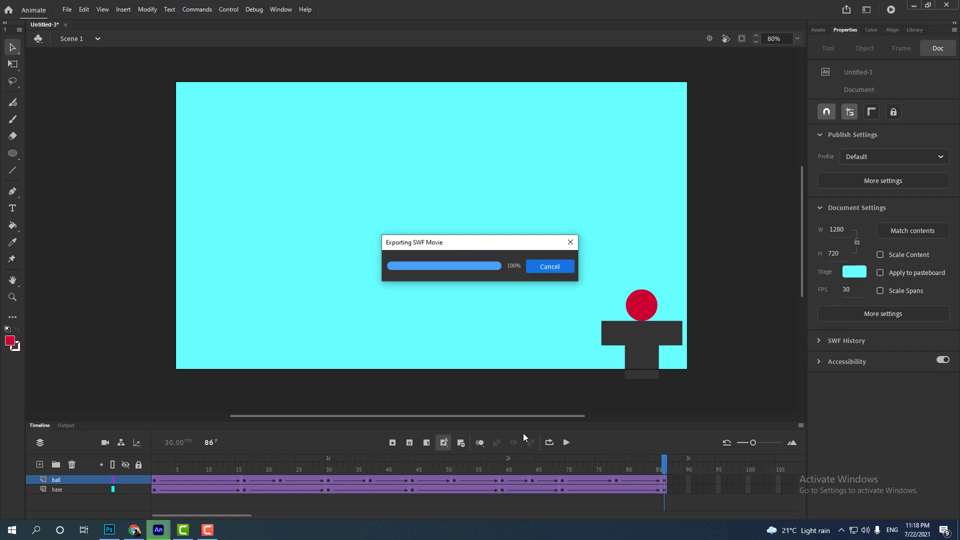